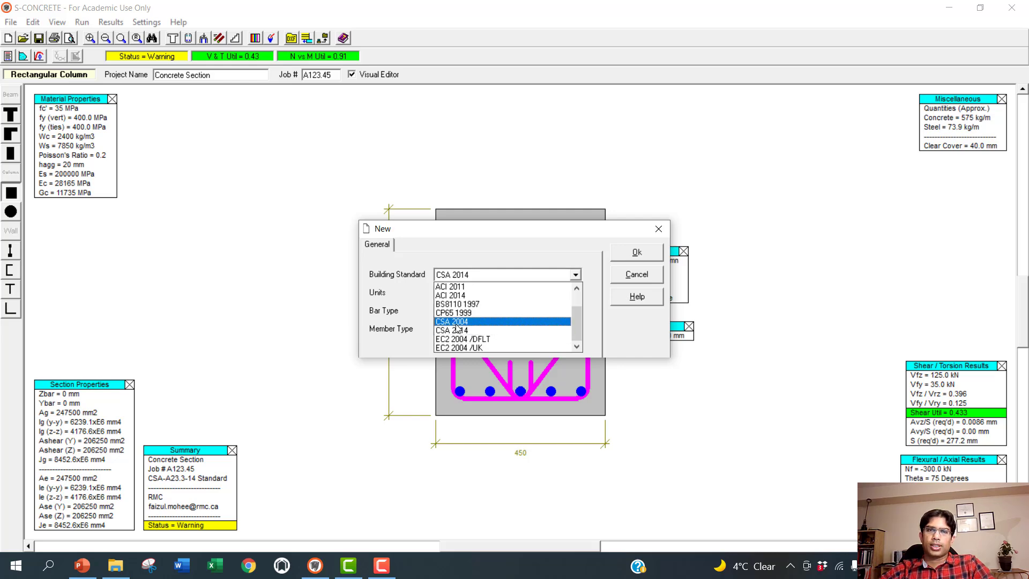
Review the available building standards and set the new section's standard to CSA 2014.
left_click(462, 331)
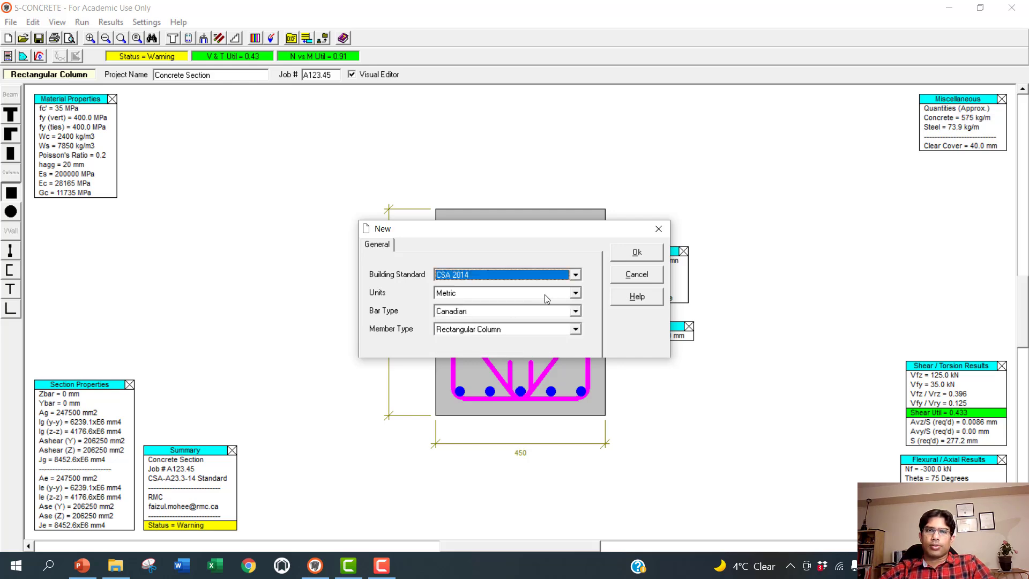
left_click(576, 275)
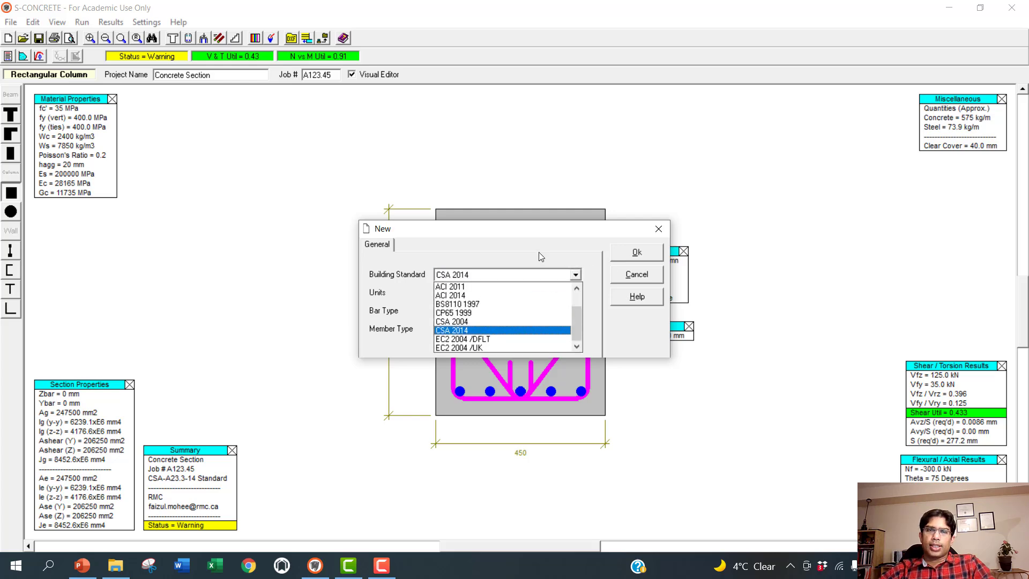
scroll(508, 301, "up", 3)
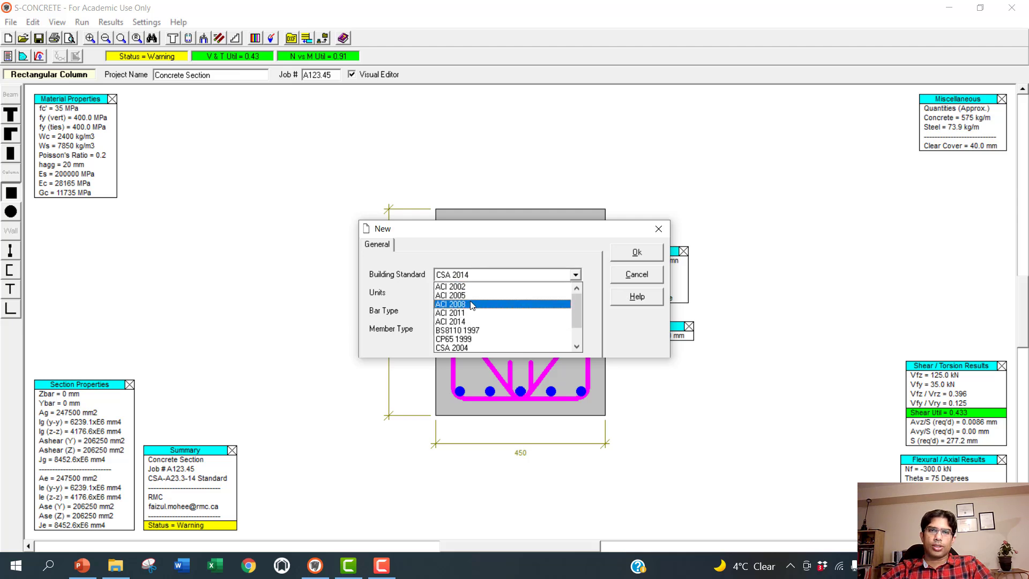
scroll(471, 308, "down", 1)
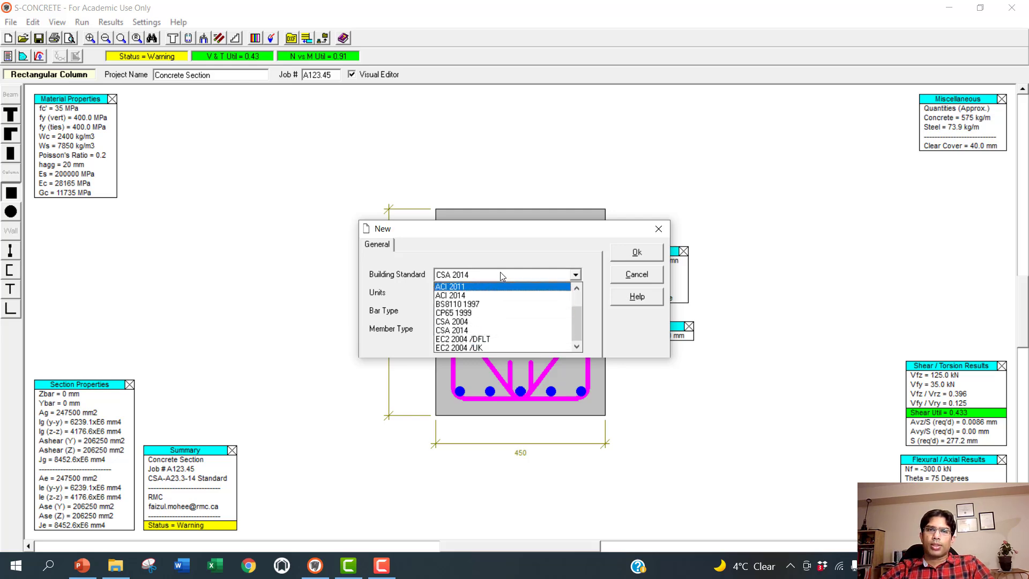
left_click(455, 330)
left_click(647, 256)
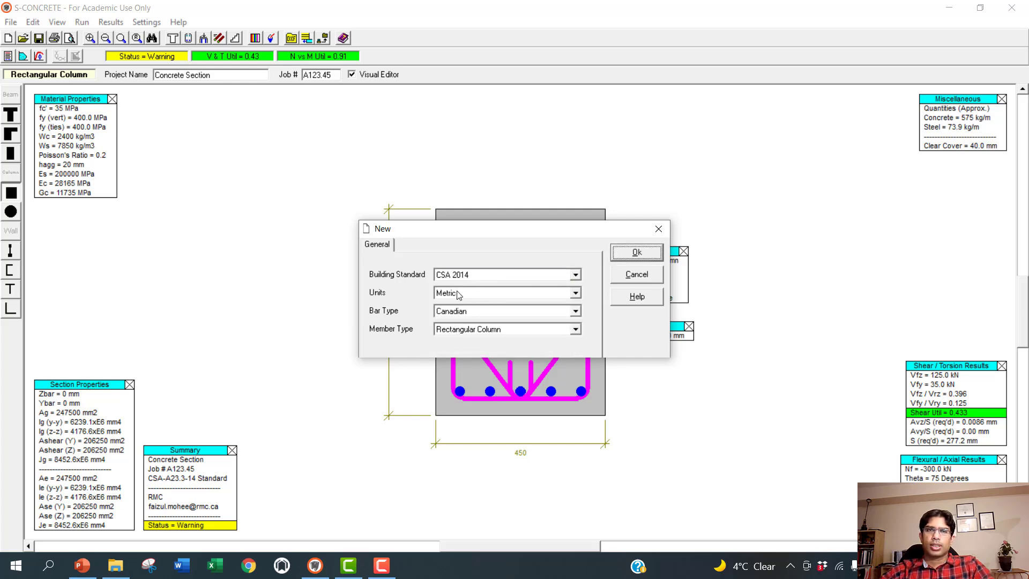
Set up a new section with Metric units and the Canadian bar type.
left_click(8, 38)
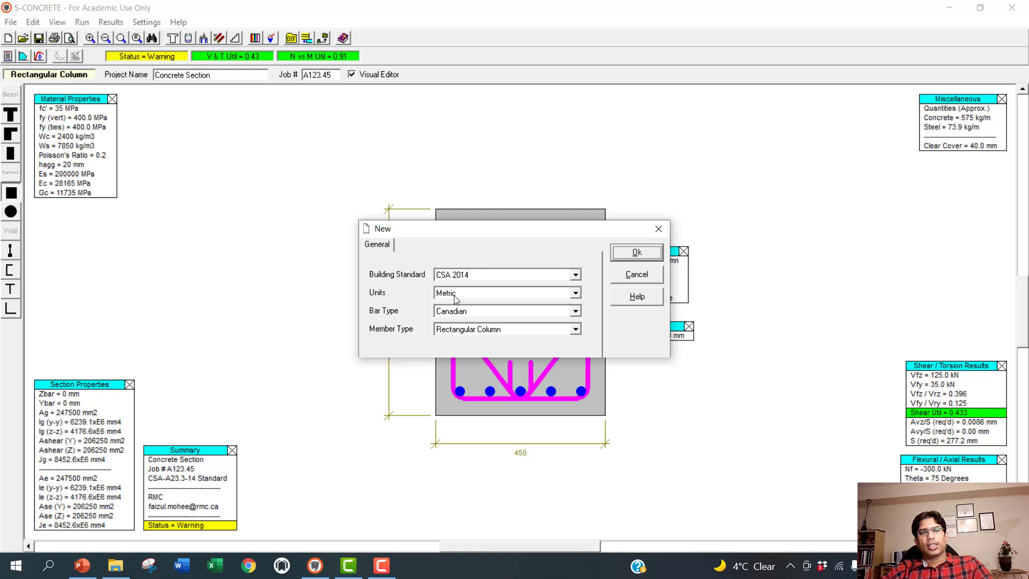
left_click(576, 294)
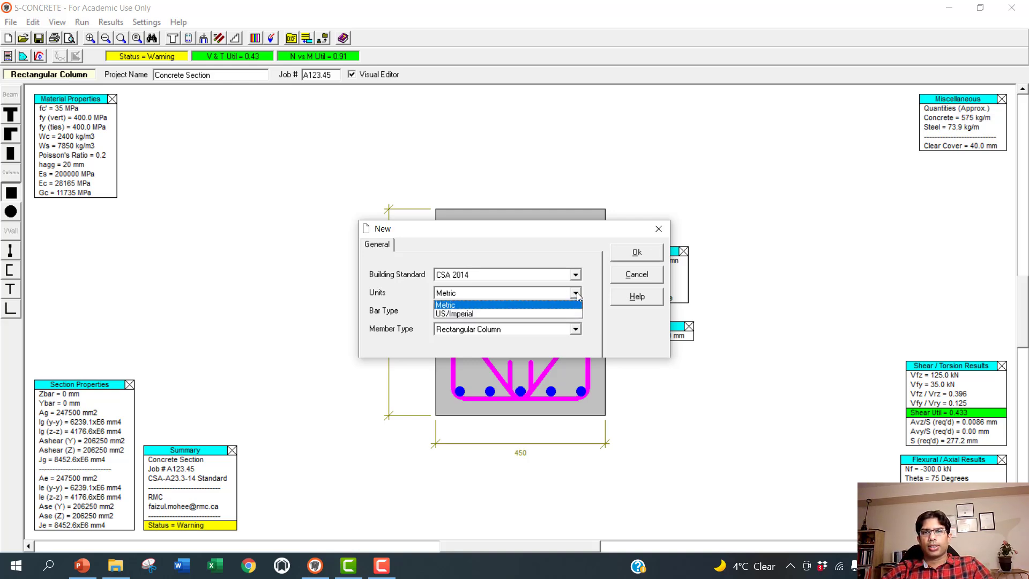
left_click(469, 305)
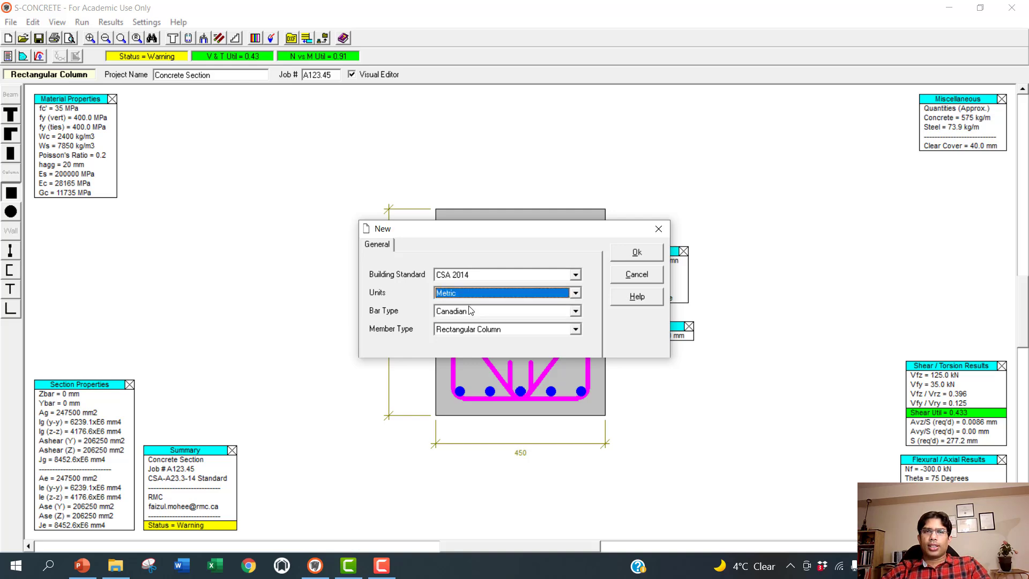
left_click(547, 296)
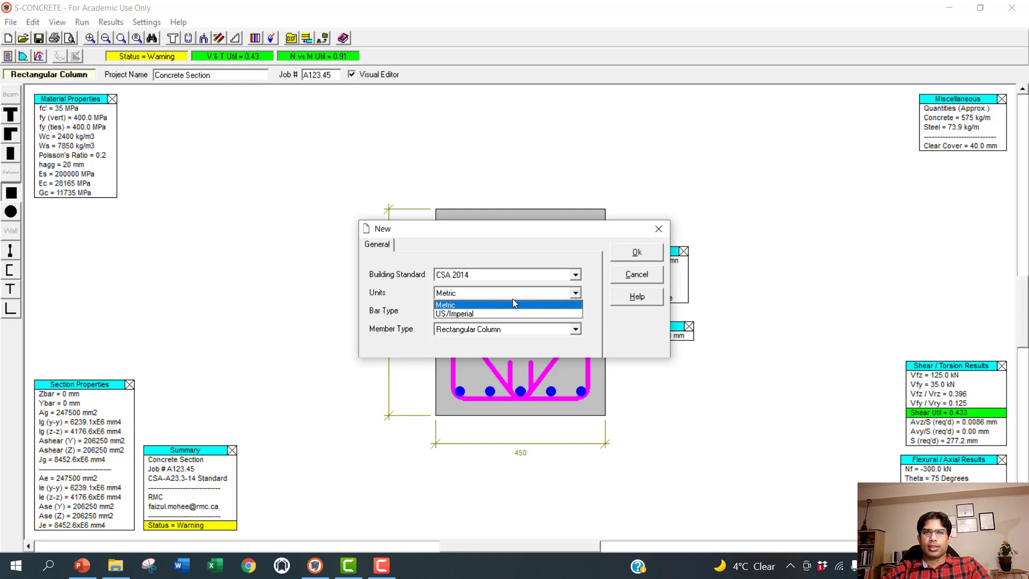
left_click(491, 309)
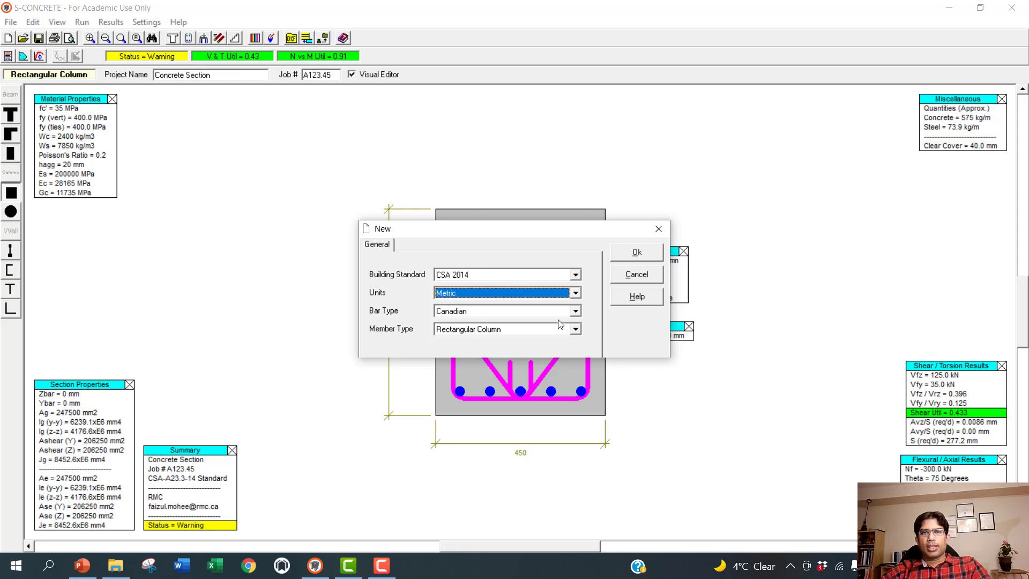
left_click(576, 311)
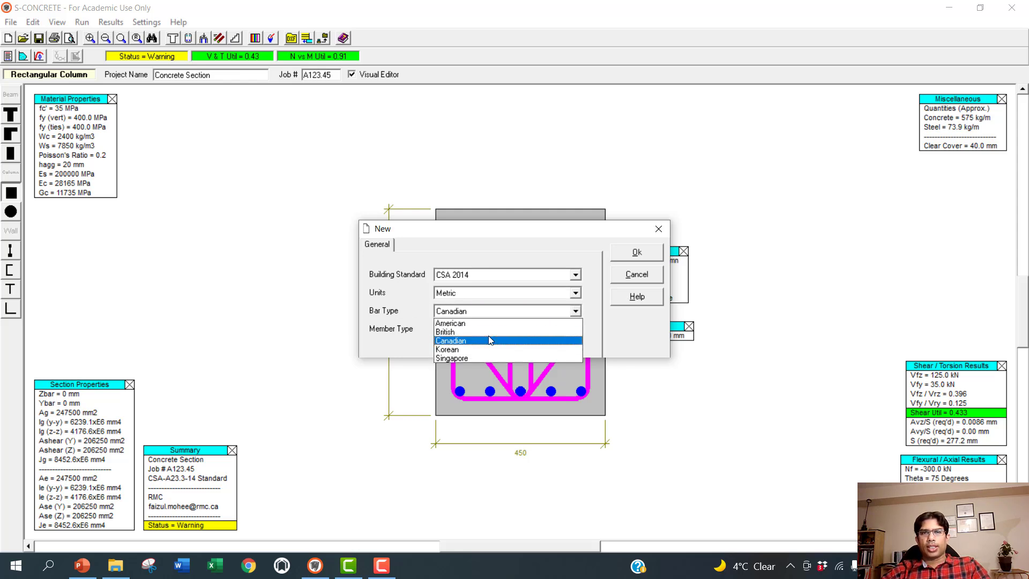
left_click(631, 330)
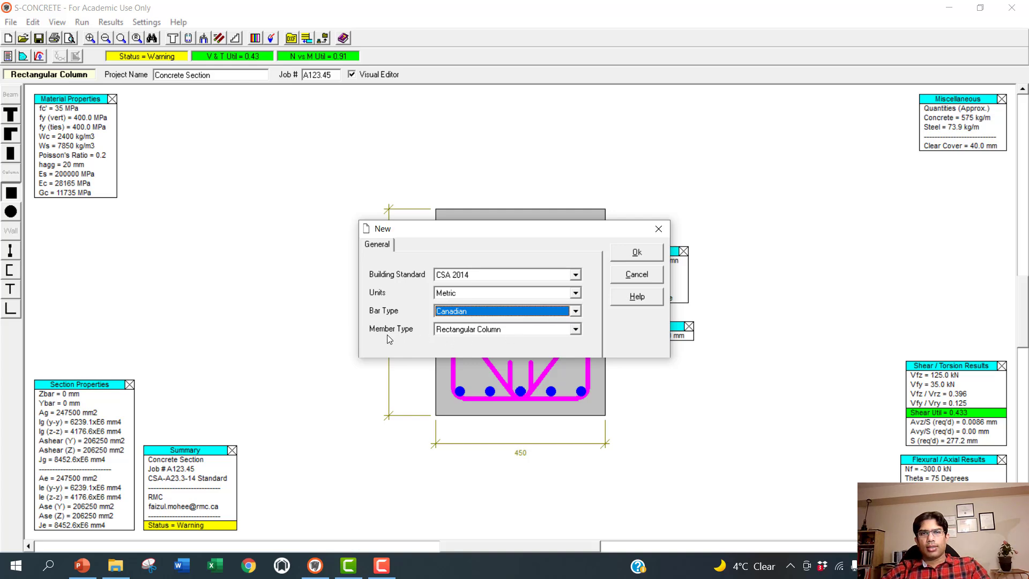
Try Rectangular Column, Circular Column and Rectangular Wall as the new section's member type.
left_click(574, 329)
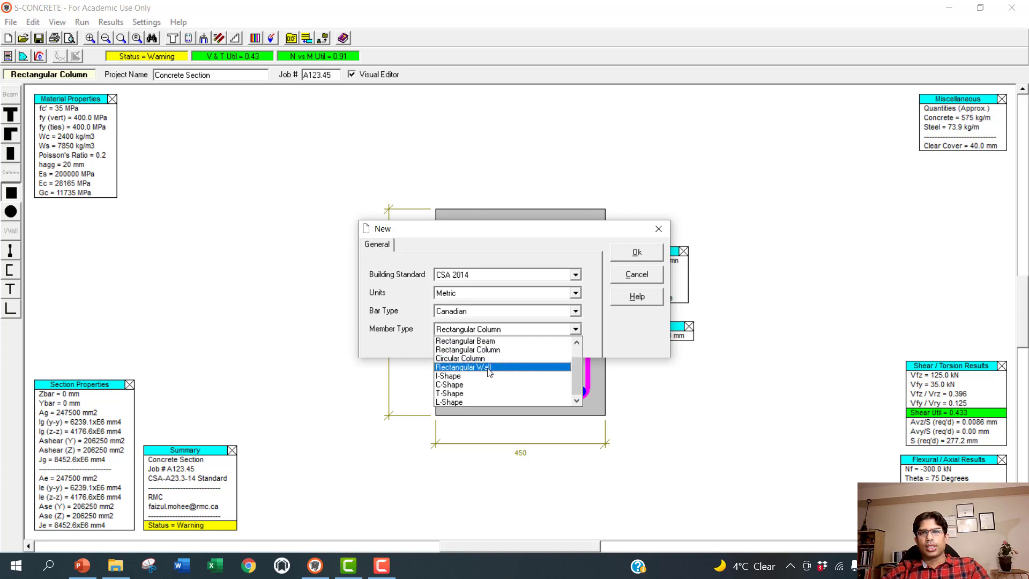
scroll(484, 359, "up", 3)
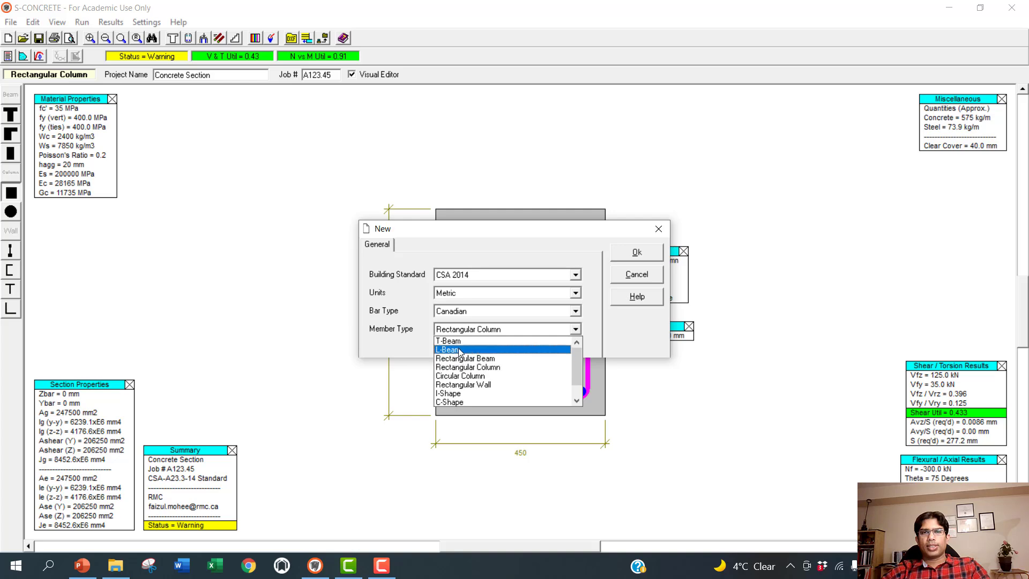
left_click(492, 370)
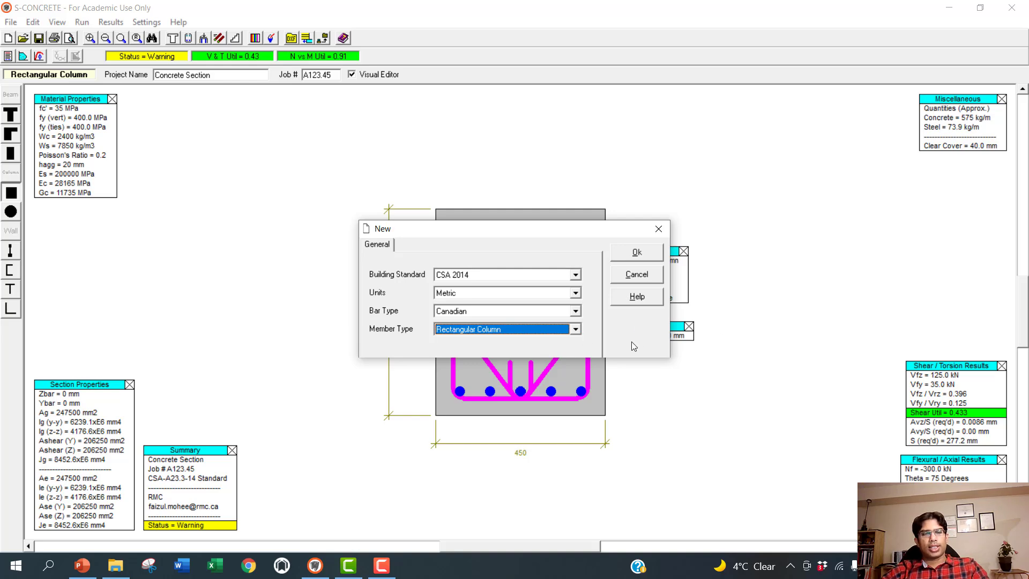
left_click(574, 331)
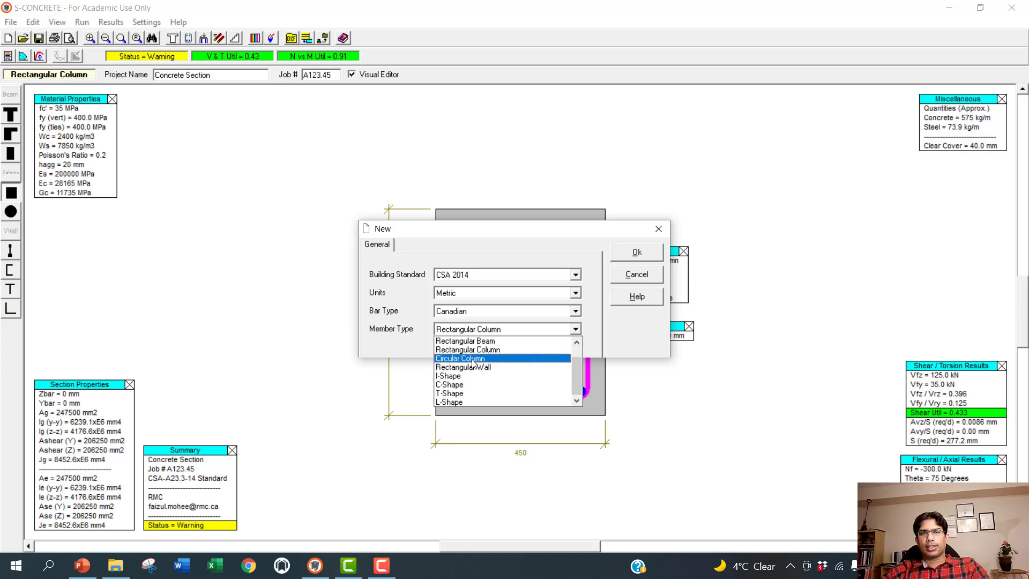
left_click(471, 358)
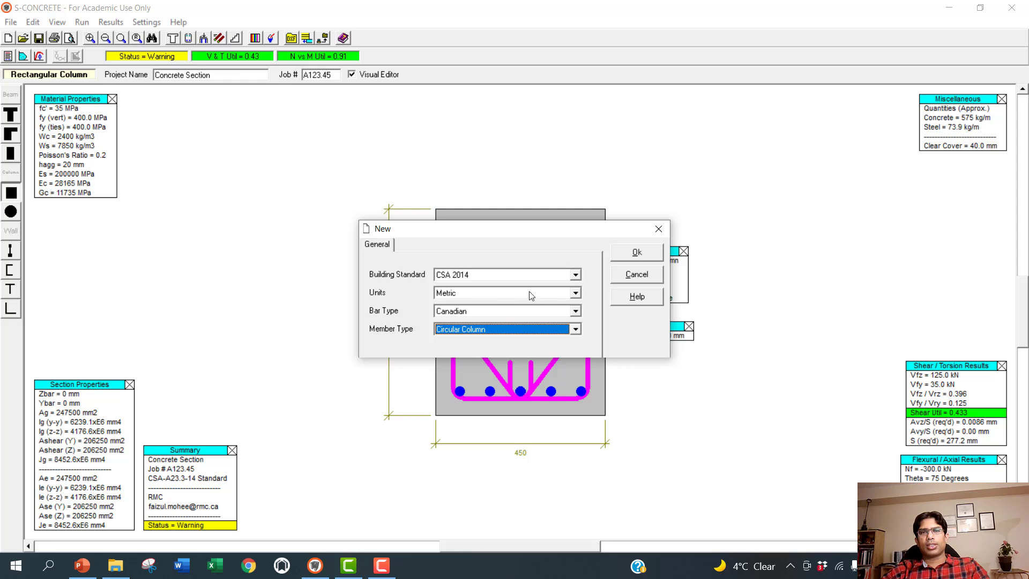
left_click(575, 329)
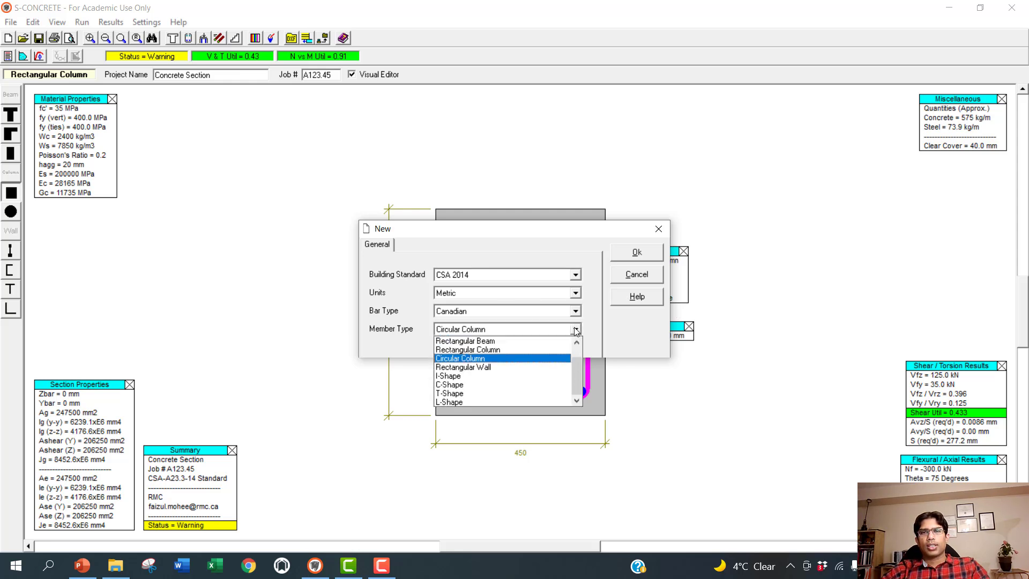
left_click(472, 369)
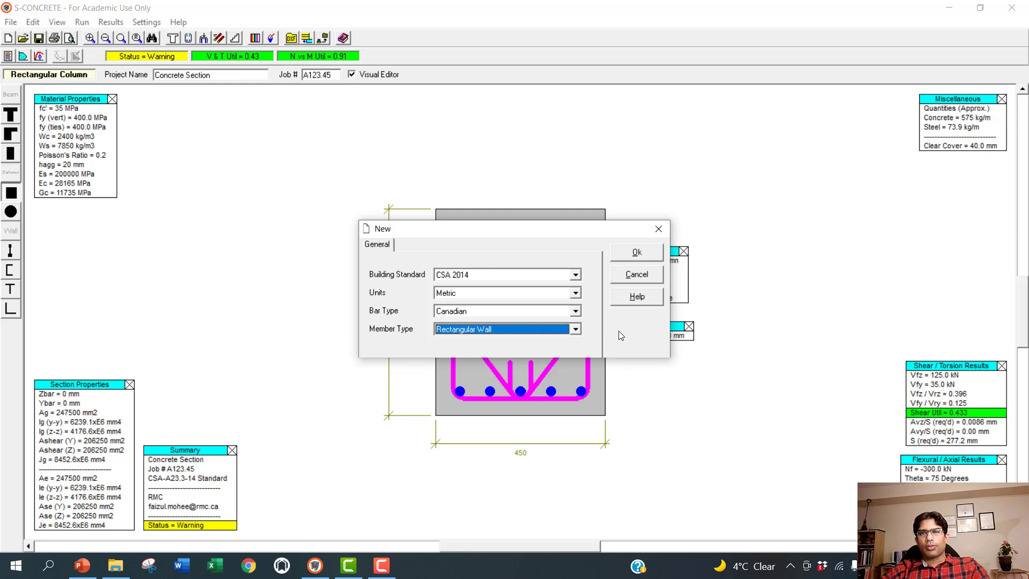
Set the member type to Rectangular Column and create the new section.
left_click(575, 328)
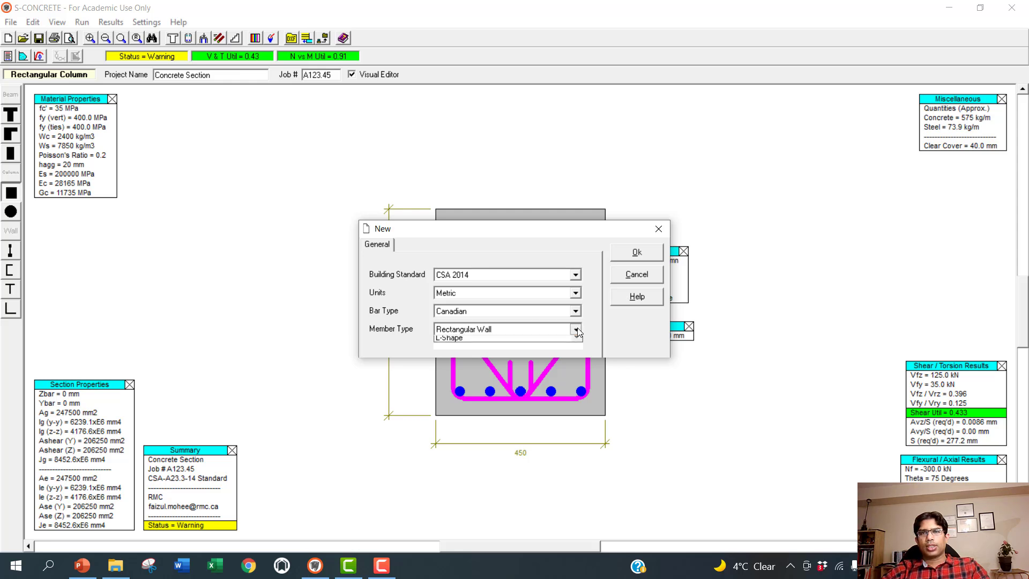
scroll(501, 364, "up", 2)
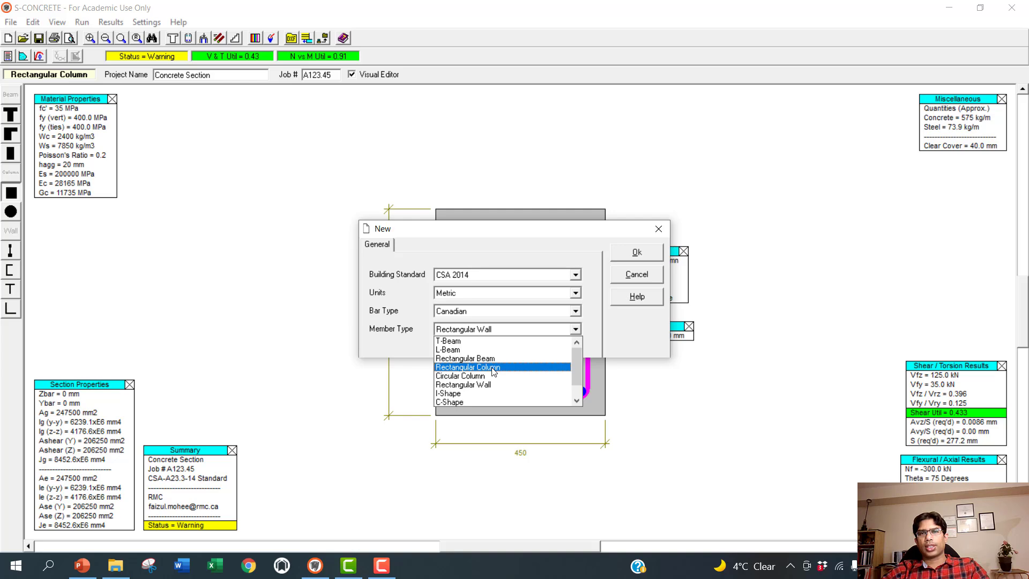
left_click(494, 371)
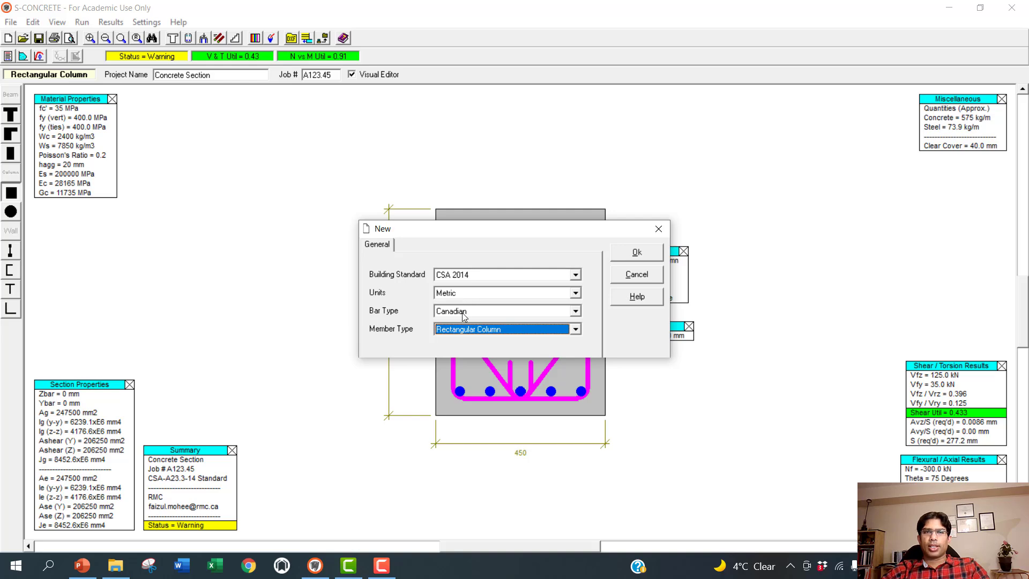
left_click(637, 253)
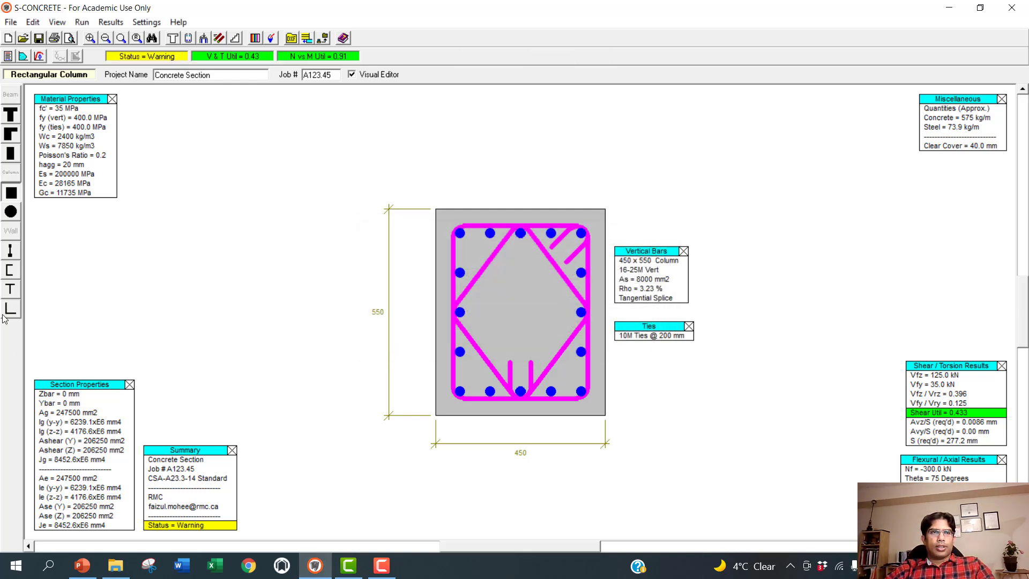
Preview the default T-beam and circular column sections, returning to the rectangular column.
left_click(10, 115)
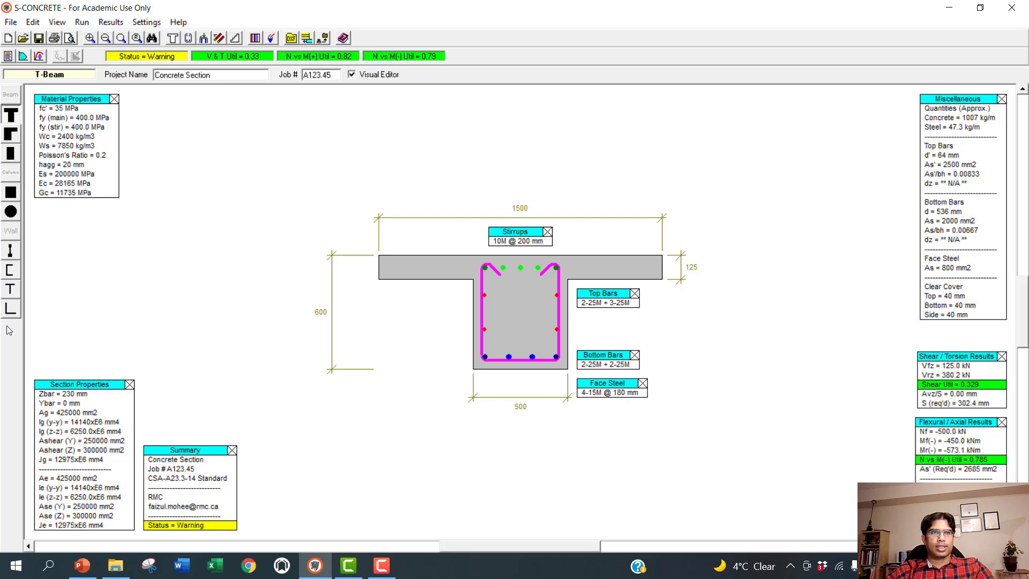
left_click(11, 117)
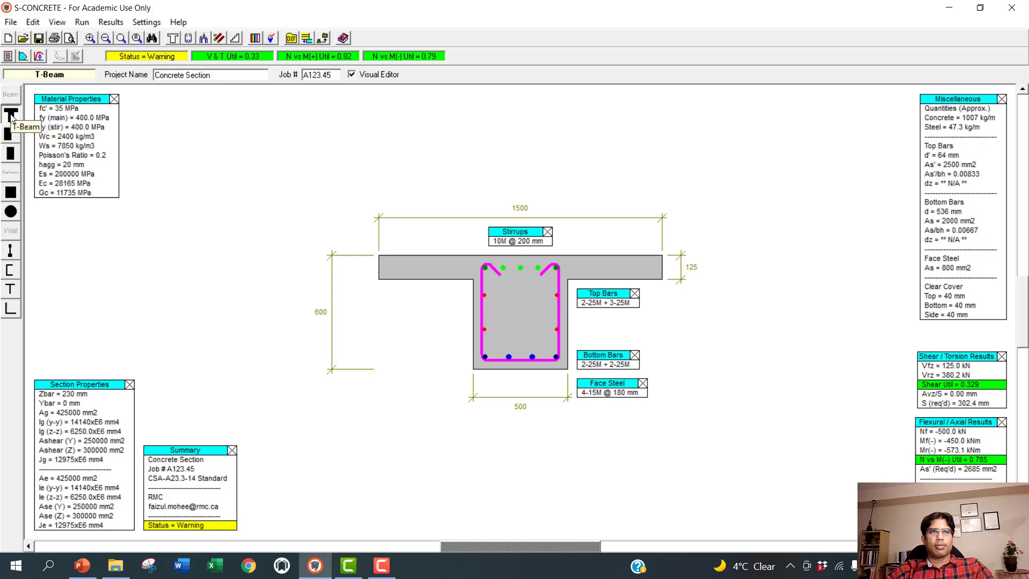
left_click(10, 157)
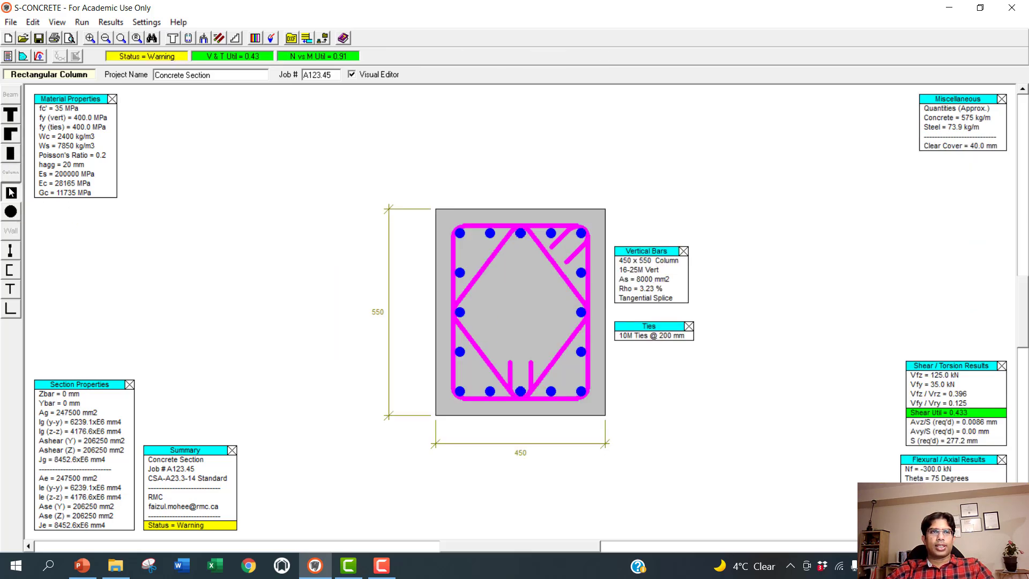
left_click(11, 212)
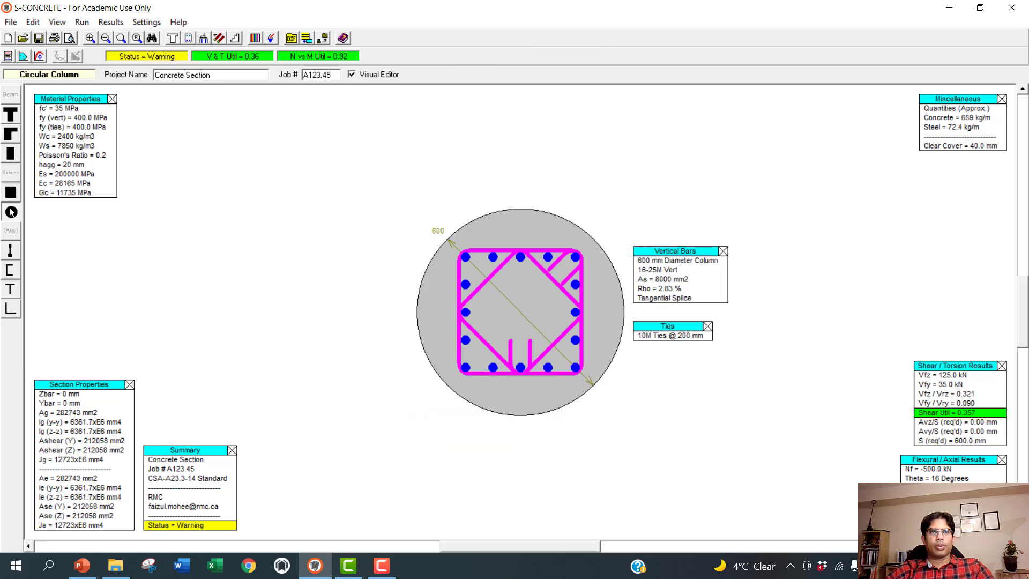
left_click(16, 195)
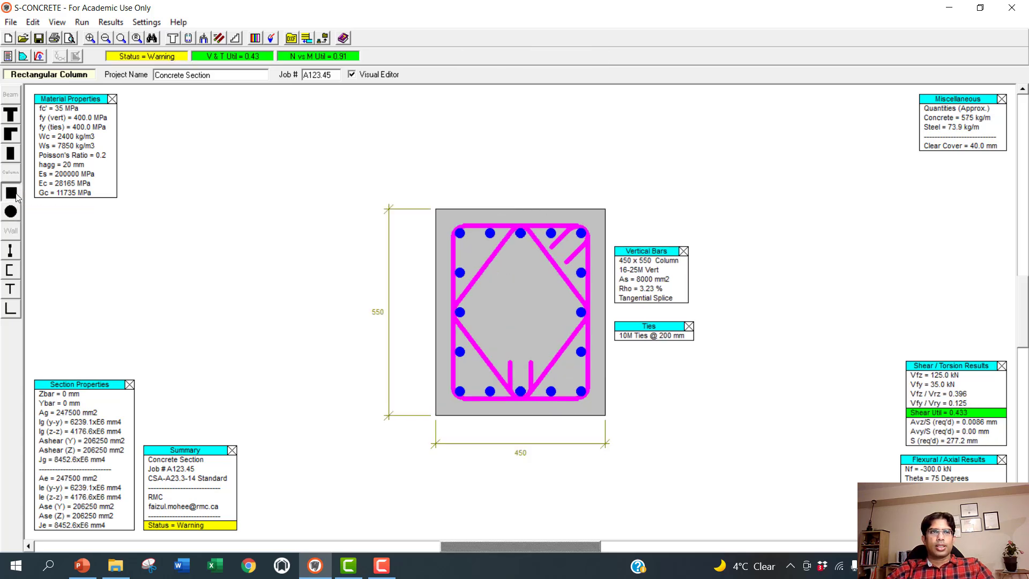
Preview the default I-shape wall, T-beam, L-beam and rectangular beam sections, ending on the rectangular column.
left_click(11, 251)
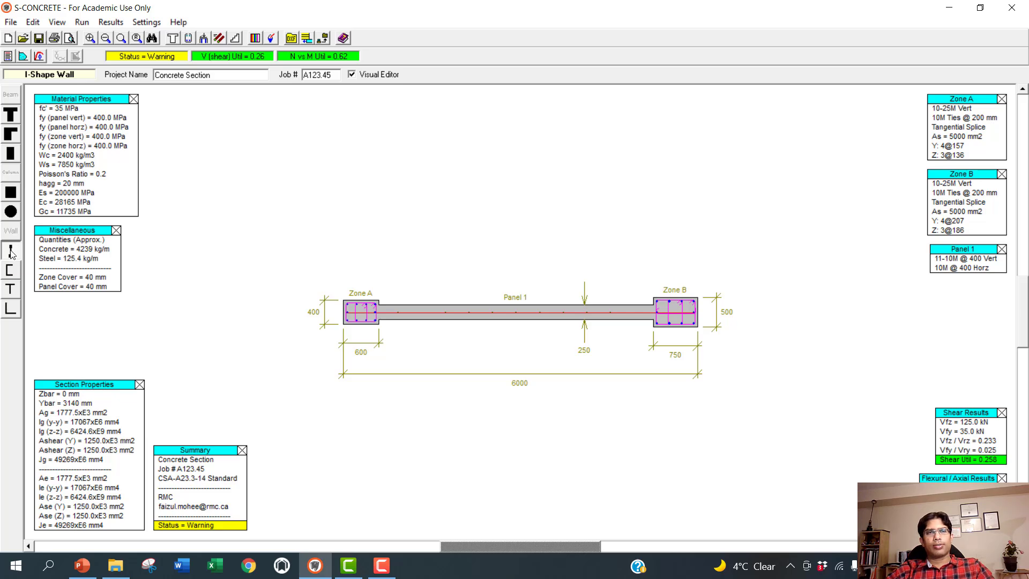
left_click(11, 192)
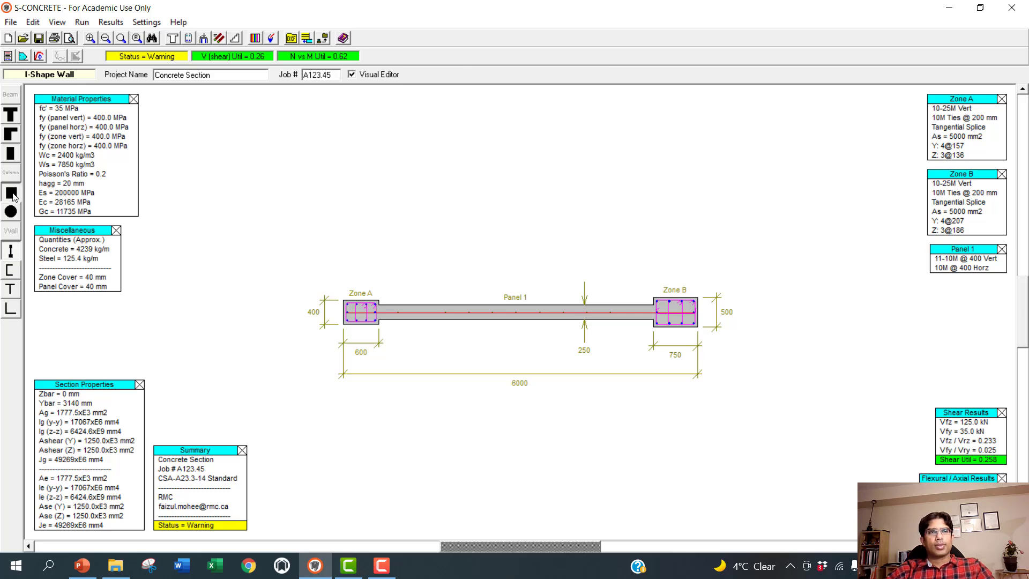
left_click(11, 154)
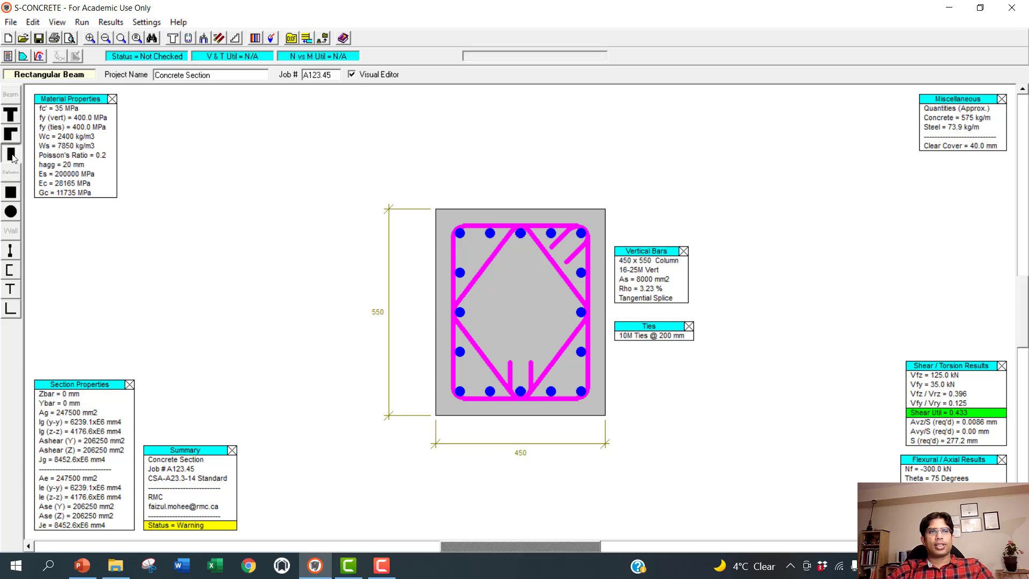
left_click(12, 117)
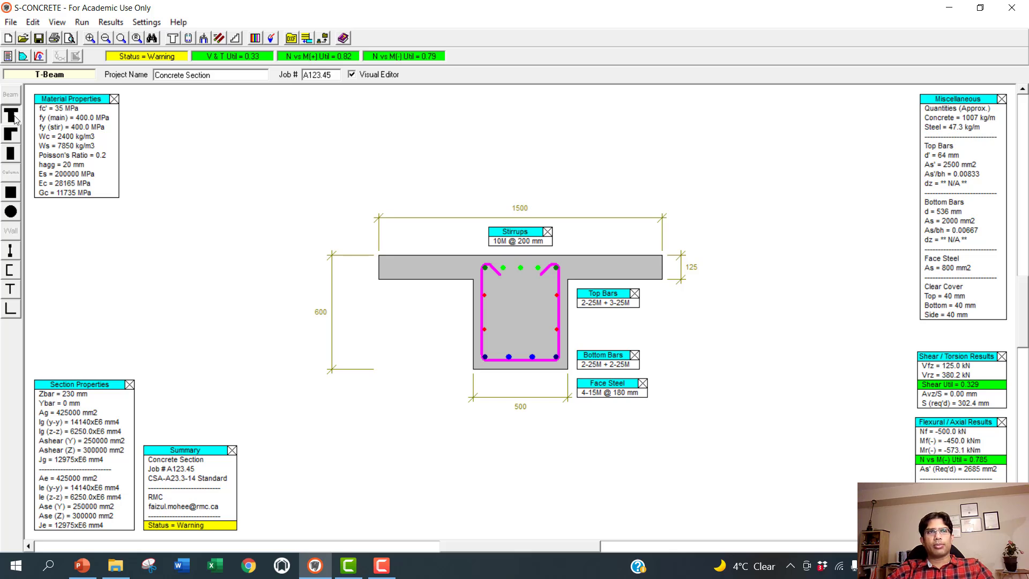
left_click(13, 136)
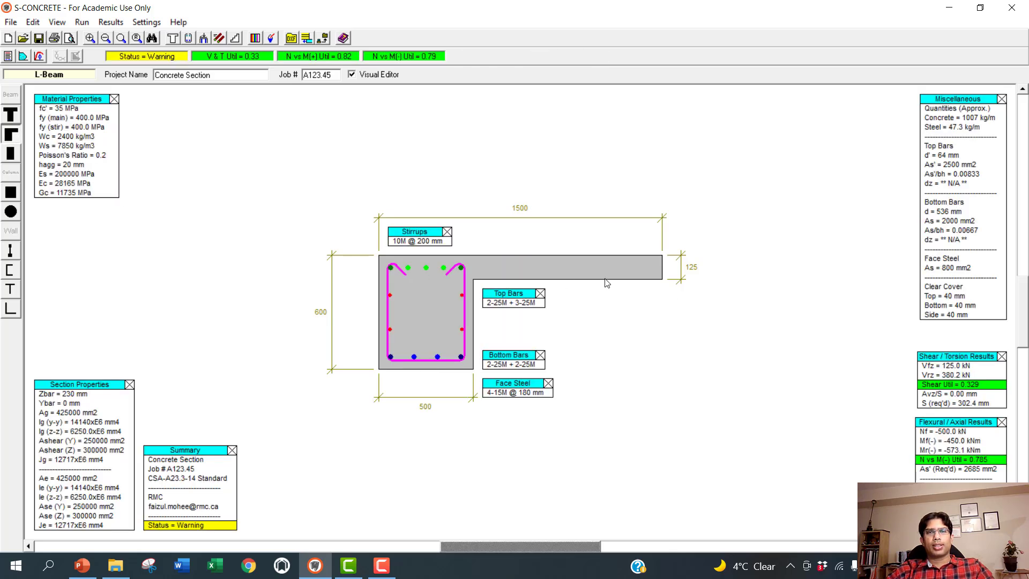
left_click(11, 154)
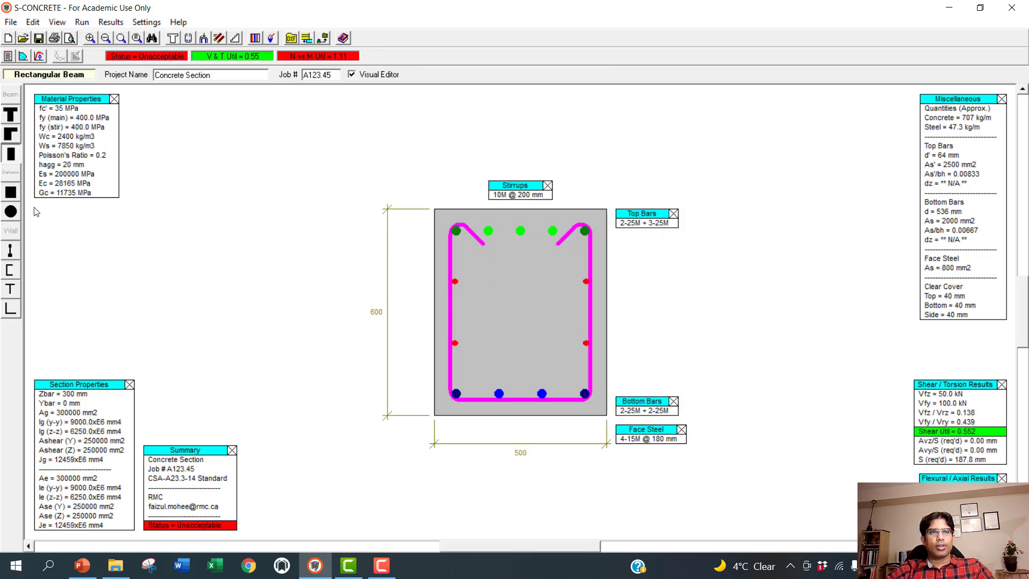
left_click(11, 193)
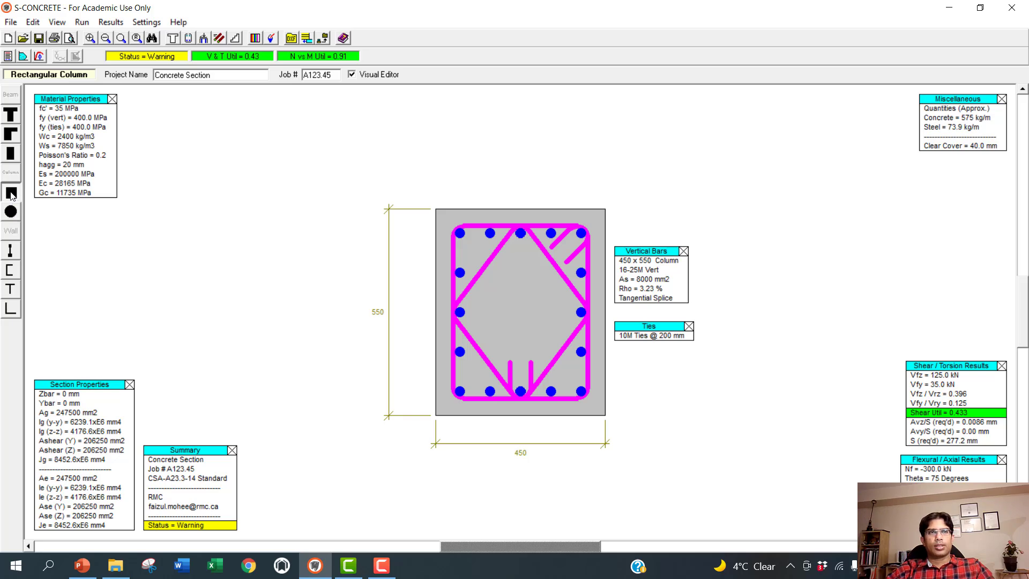
Preview the default circular column section once more and return to the rectangular column.
left_click(11, 212)
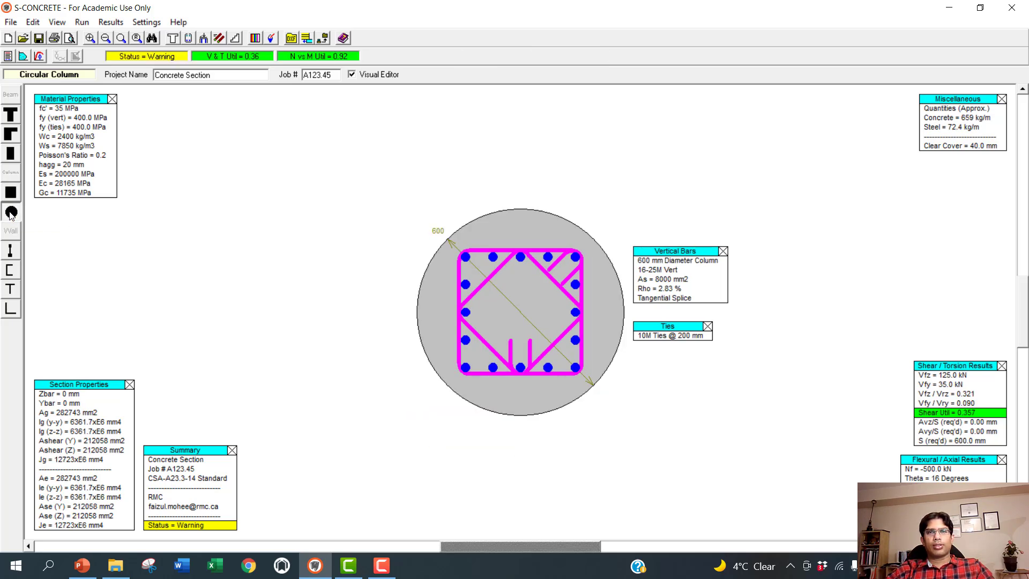
left_click(12, 193)
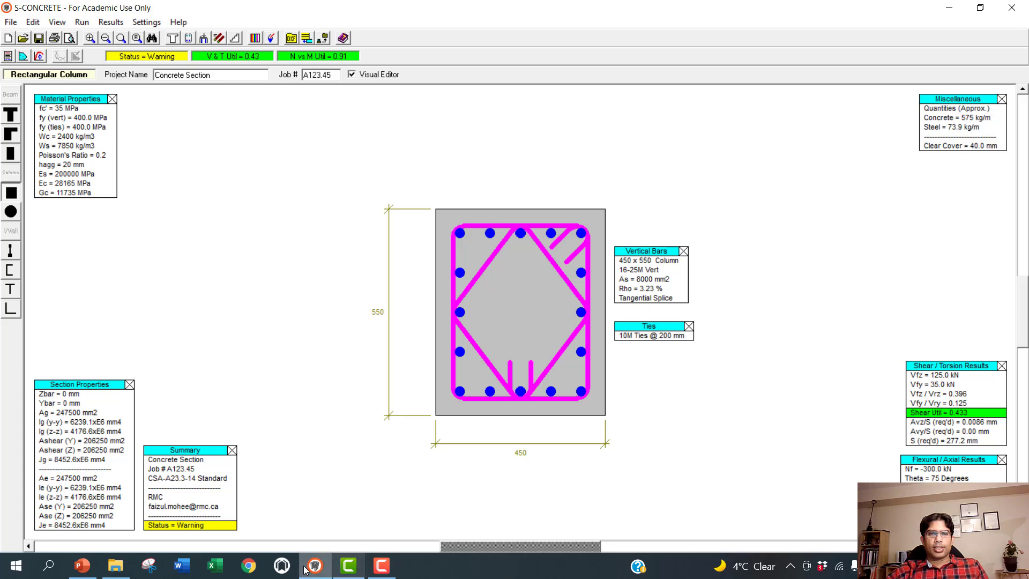
Switch to the PowerPoint lecture, append ", Es= 205,000 MPa" to the Fy line on slide 47, save it and return to S-CONCRETE.
left_click(81, 565)
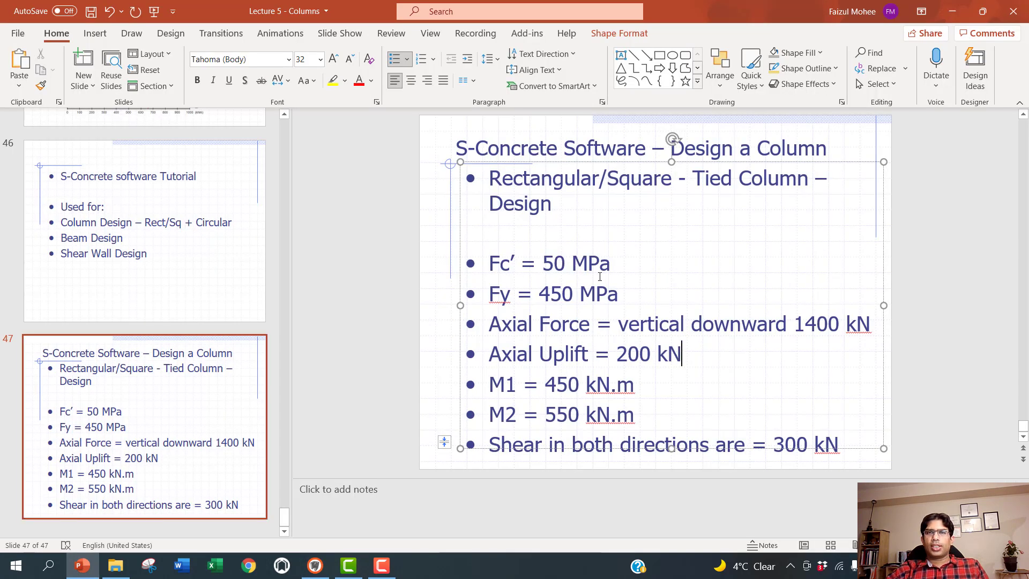
left_click(686, 268)
left_click(644, 292)
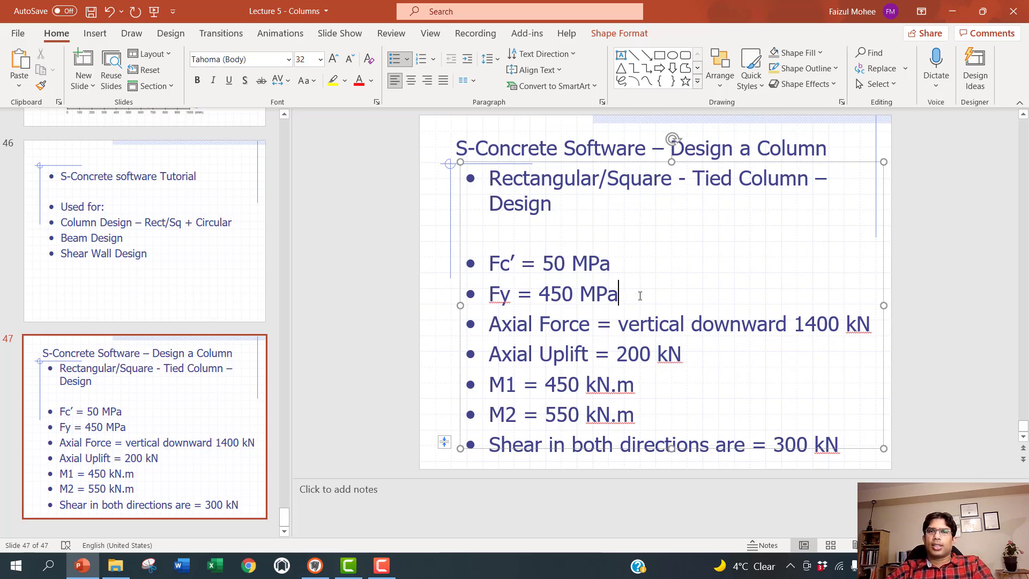
type(", E= ")
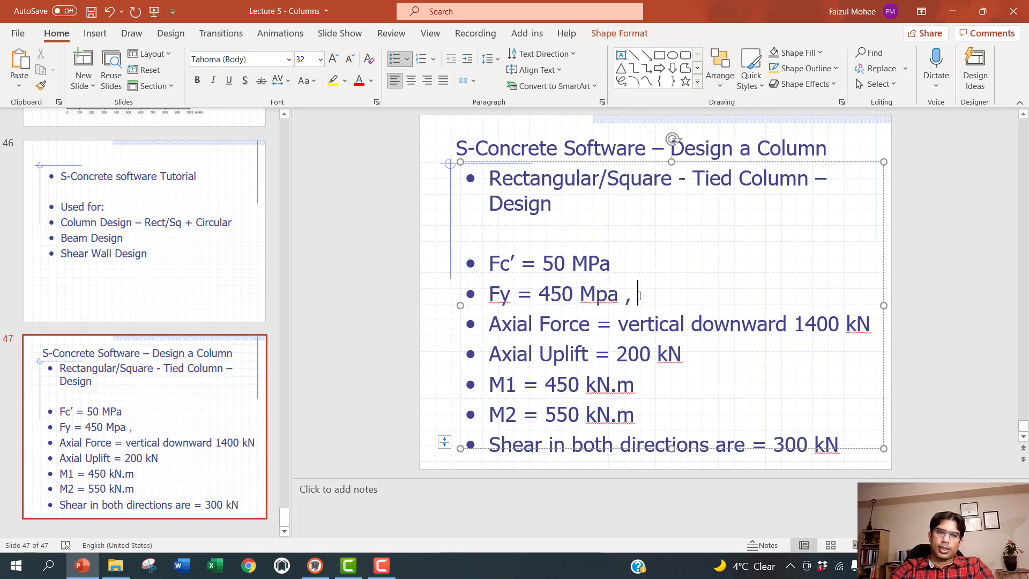
type("2")
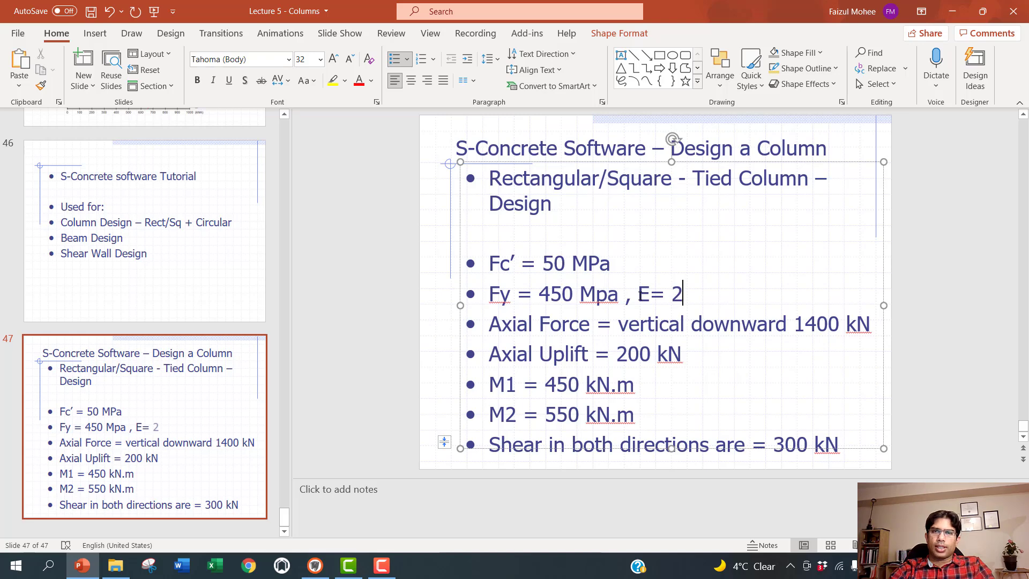
type("05")
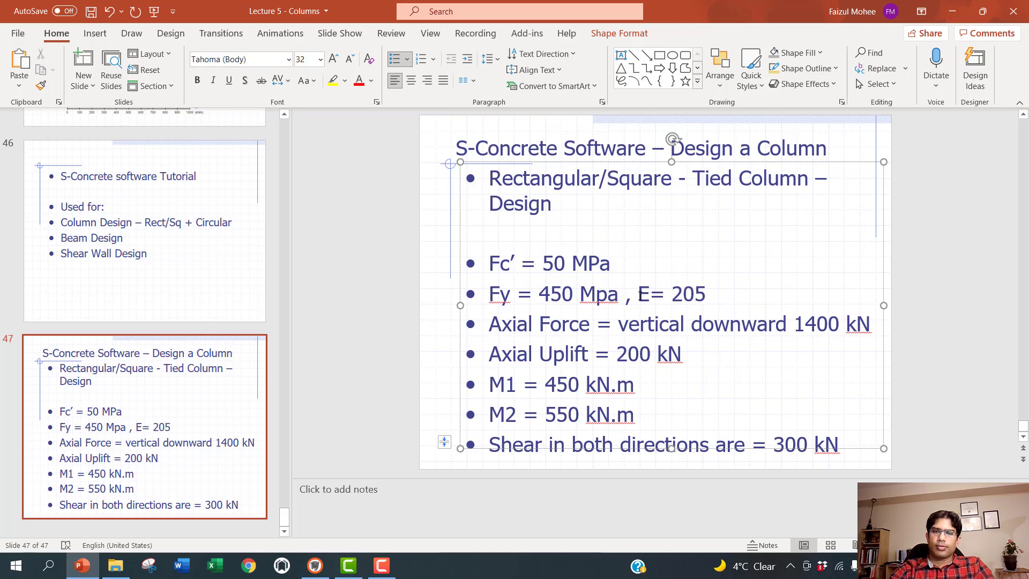
type(",000 MP")
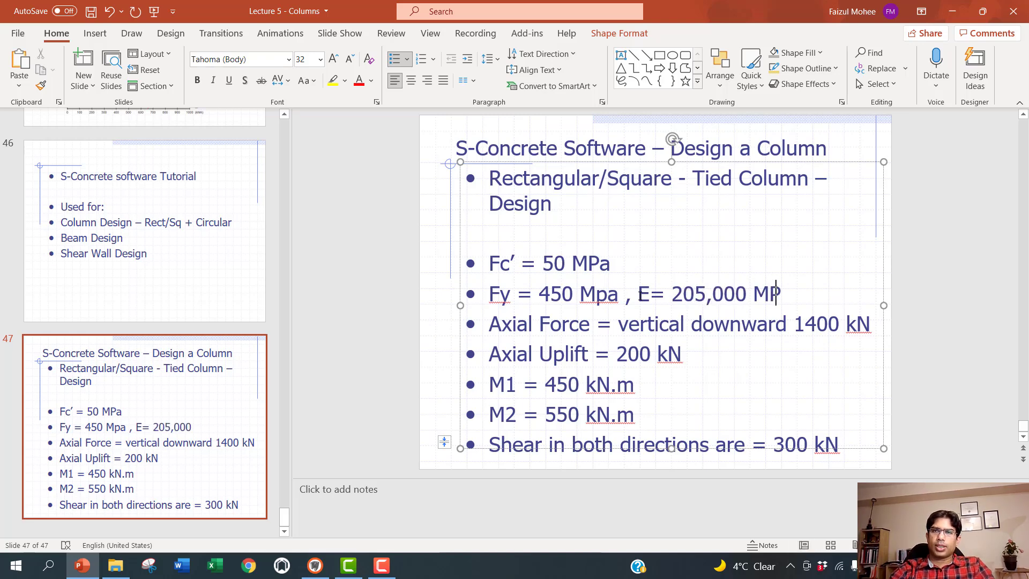
type("a")
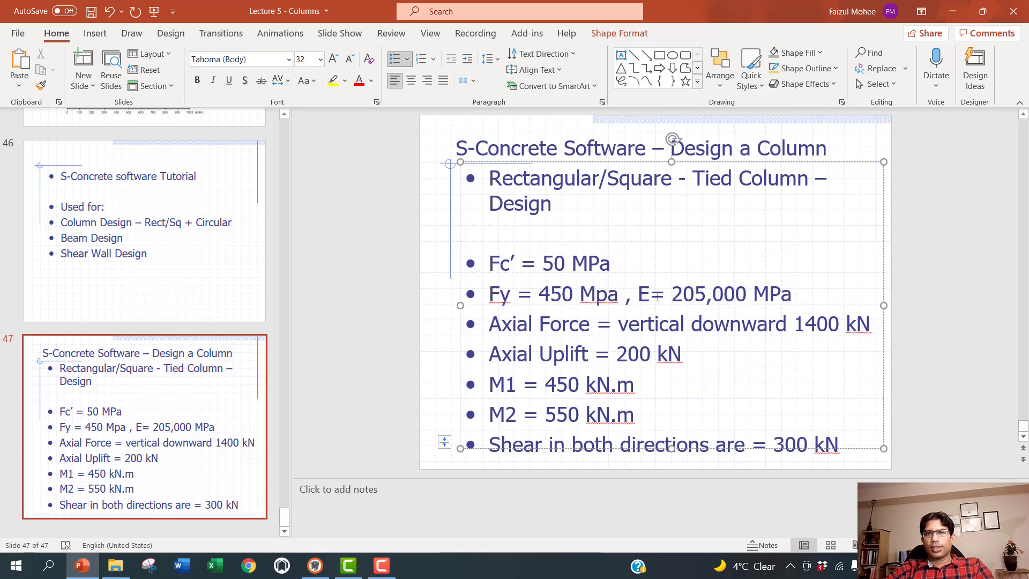
left_click(650, 304)
type("s")
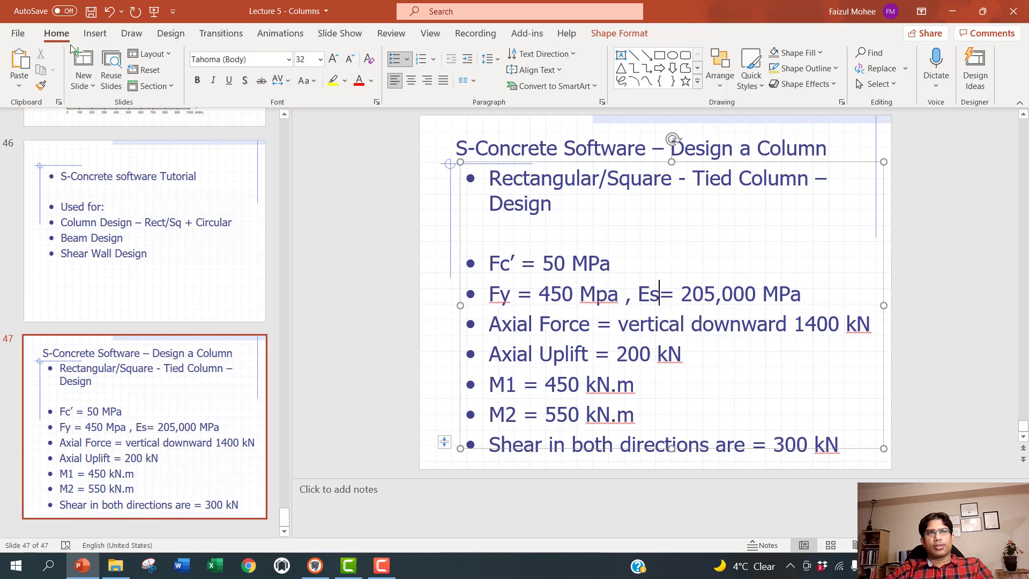
left_click(90, 15)
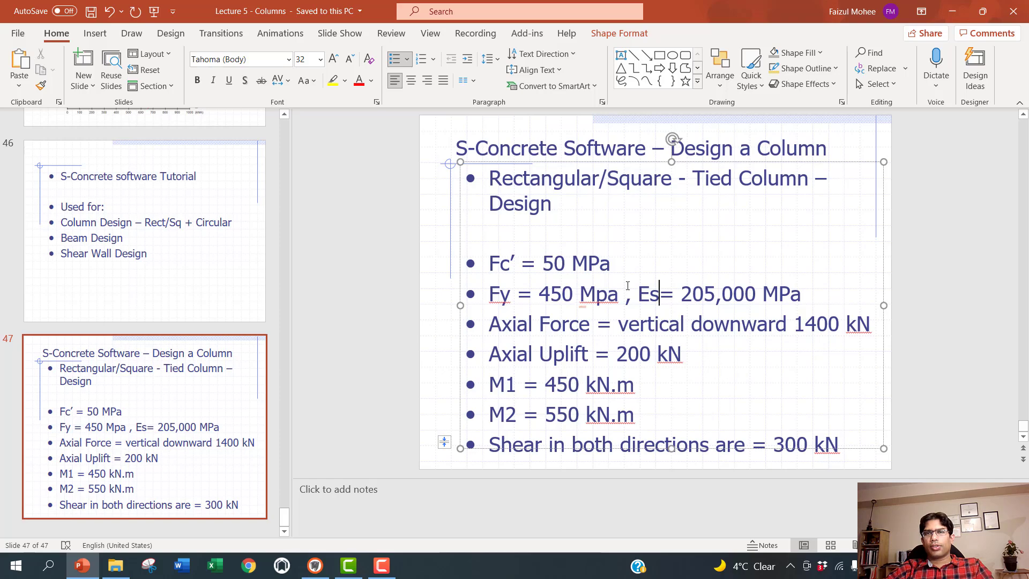
left_click(953, 11)
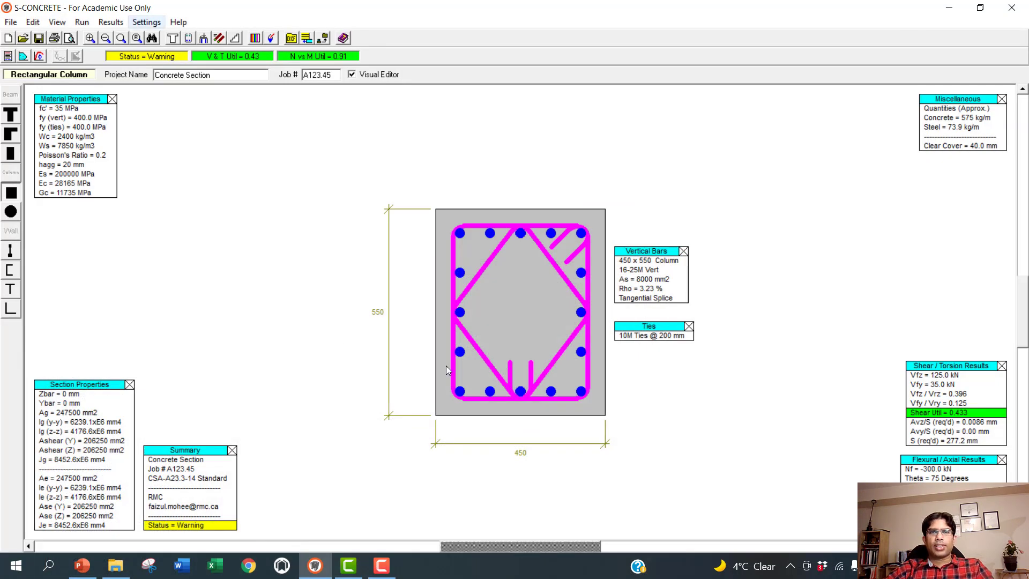
Set the column's fc' to 50 MPa, fy (vert) and fy (ties) to 450 MPa, and Es to 205000 MPa, consulting the slide's design data.
left_click(32, 24)
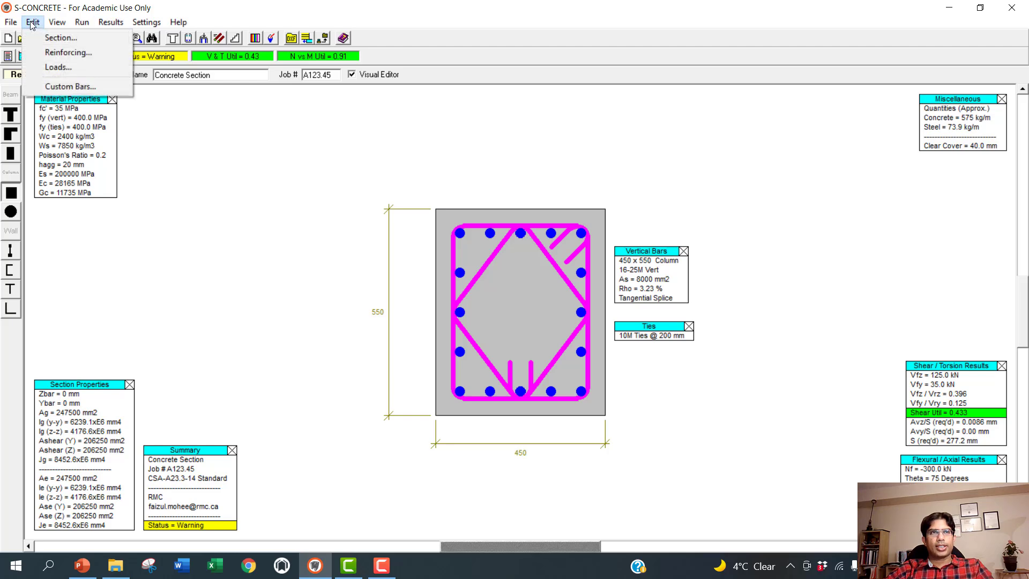
left_click(49, 39)
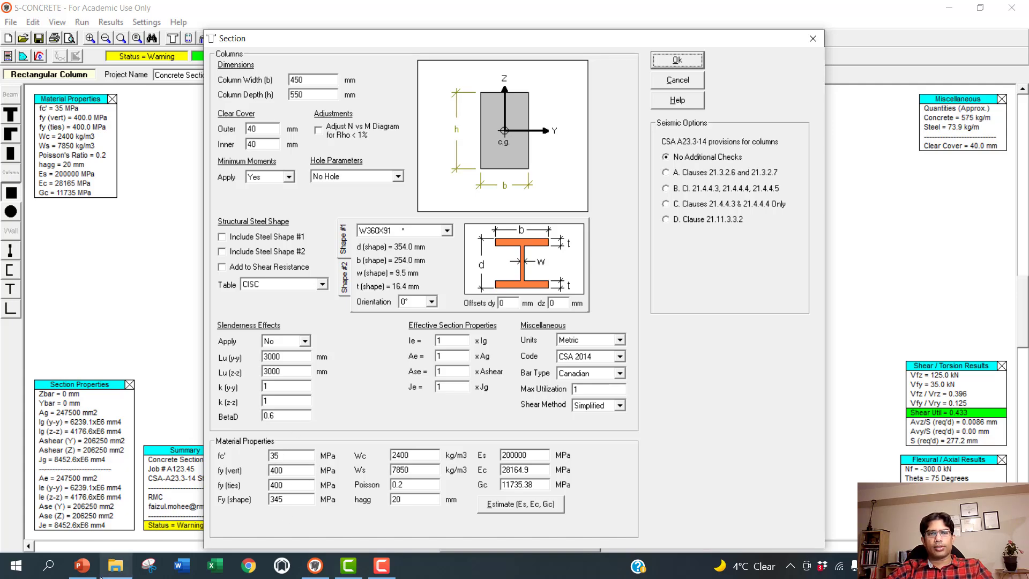
left_click(81, 565)
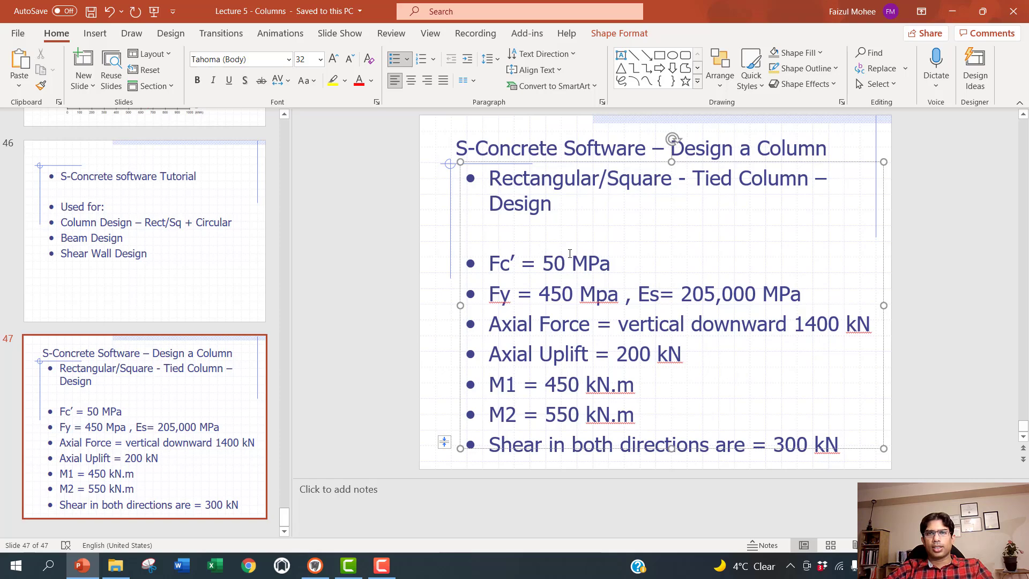
left_click(953, 13)
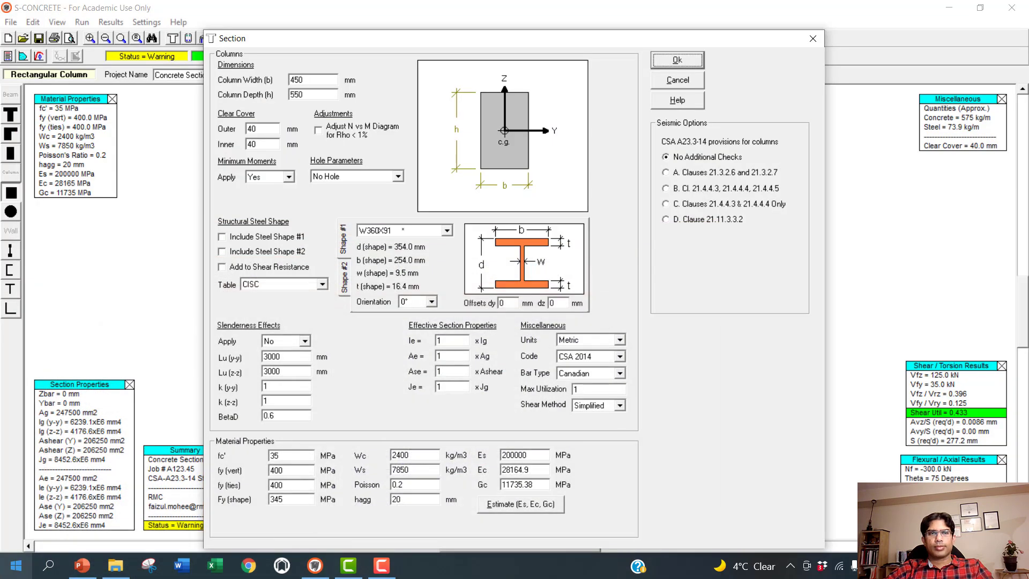
double_click(279, 454)
type("50")
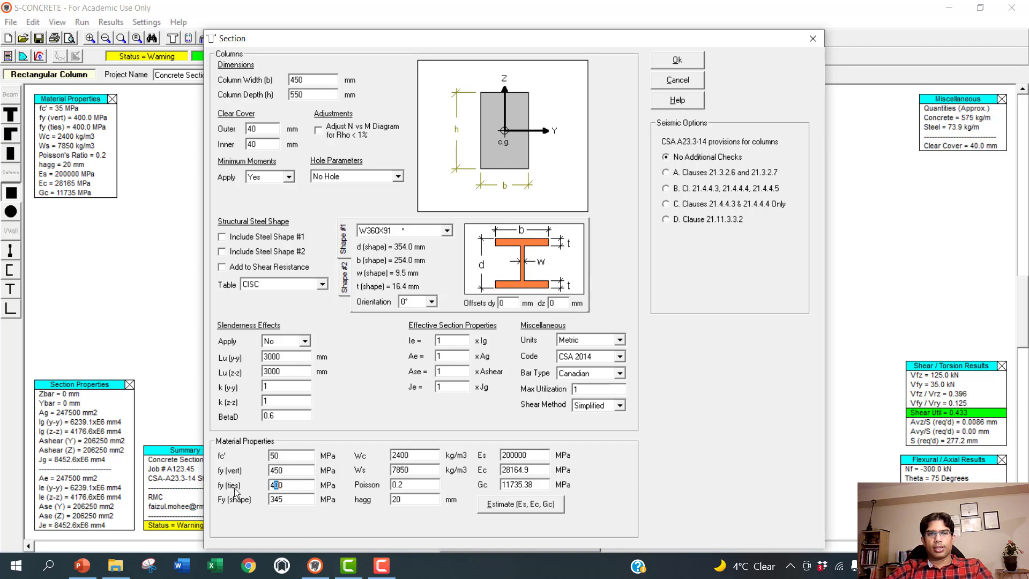
type("5")
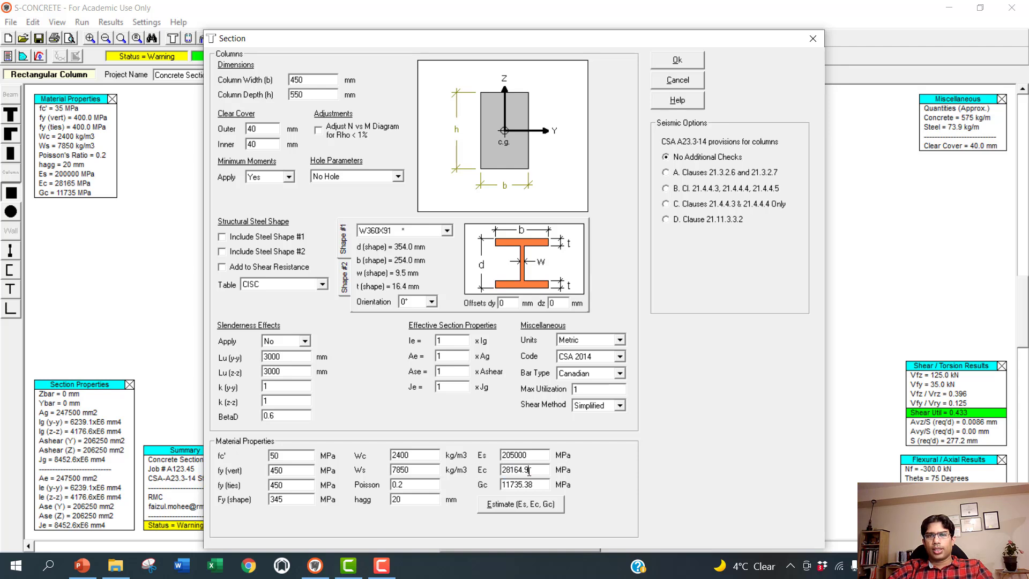
double_click(500, 470)
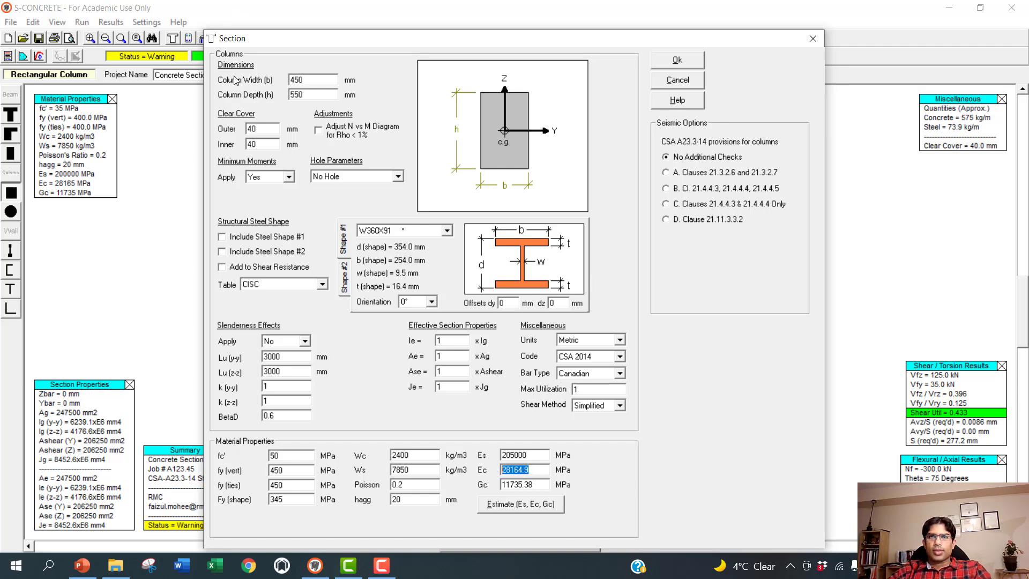
left_click_drag(479, 45, 370, 67)
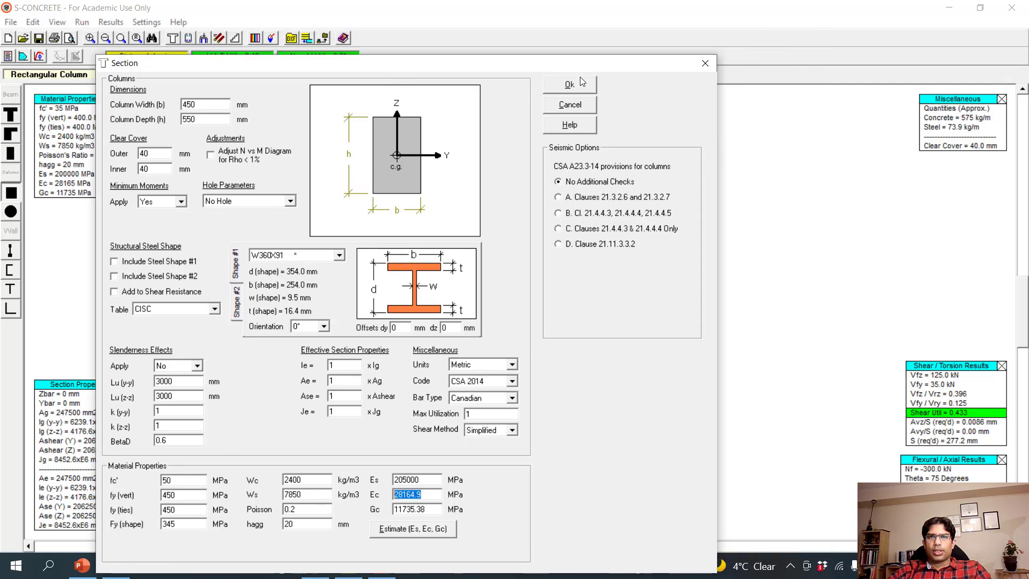
left_click(567, 83)
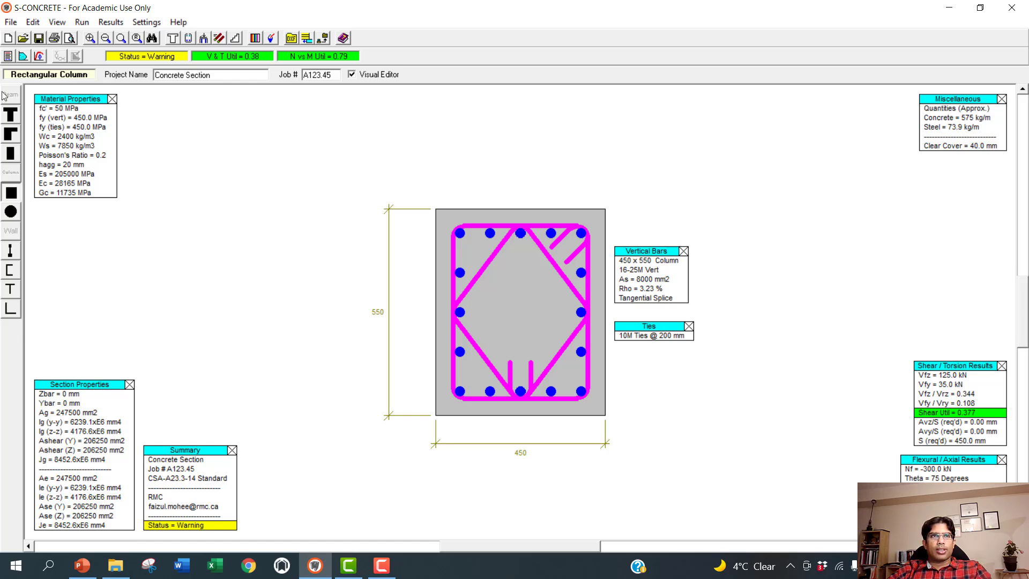
Reopen the column's section properties and review the steel shape, vertical bar and tie yield strengths plus the Es and Ec moduli.
left_click(34, 23)
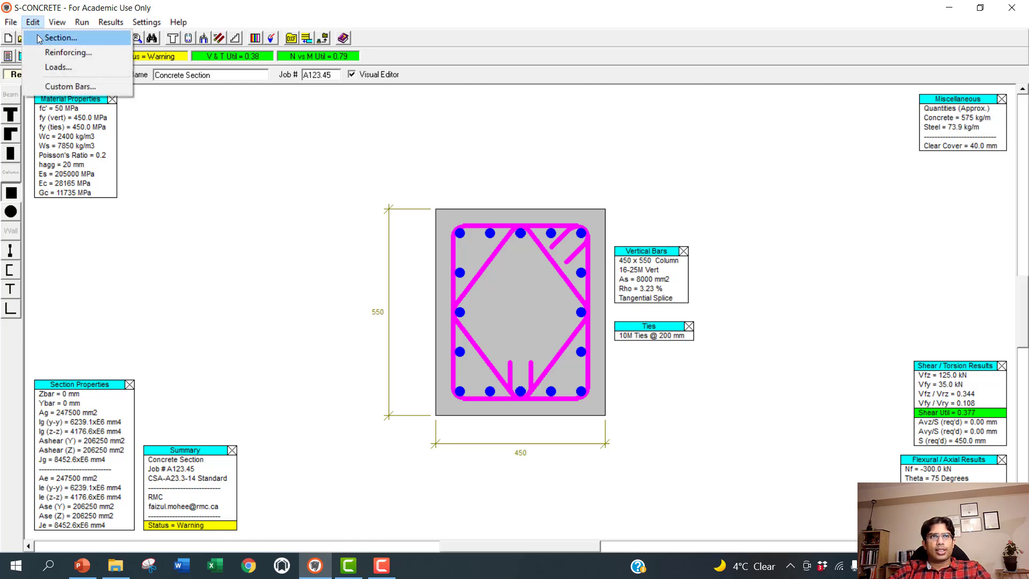
left_click(40, 39)
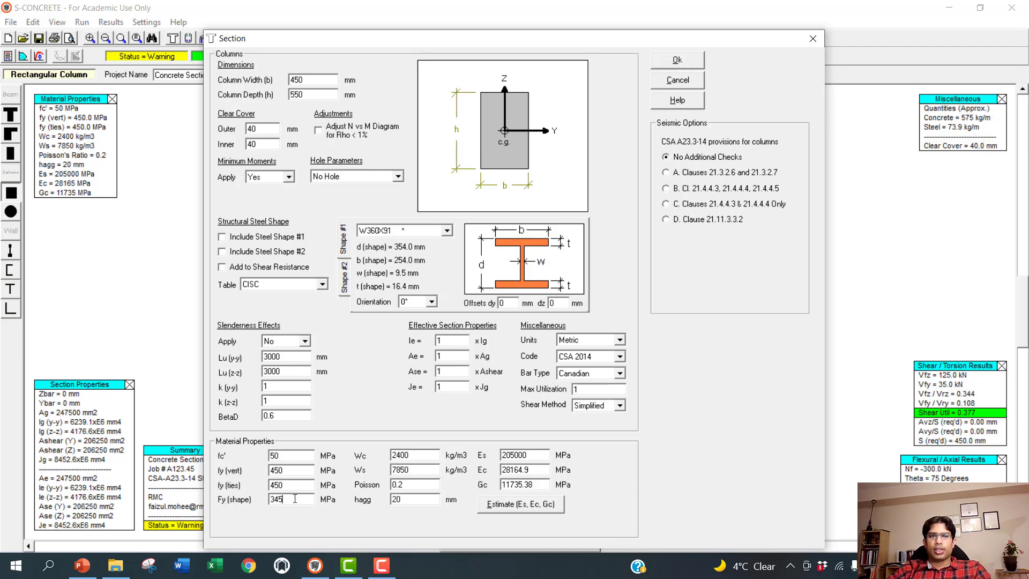
double_click(277, 500)
double_click(291, 500)
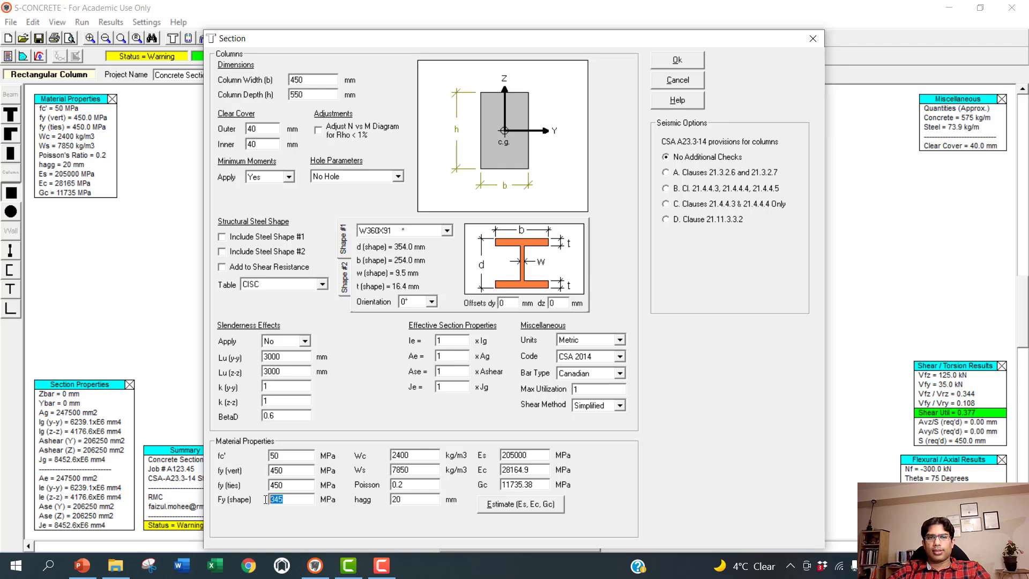
left_click(289, 500)
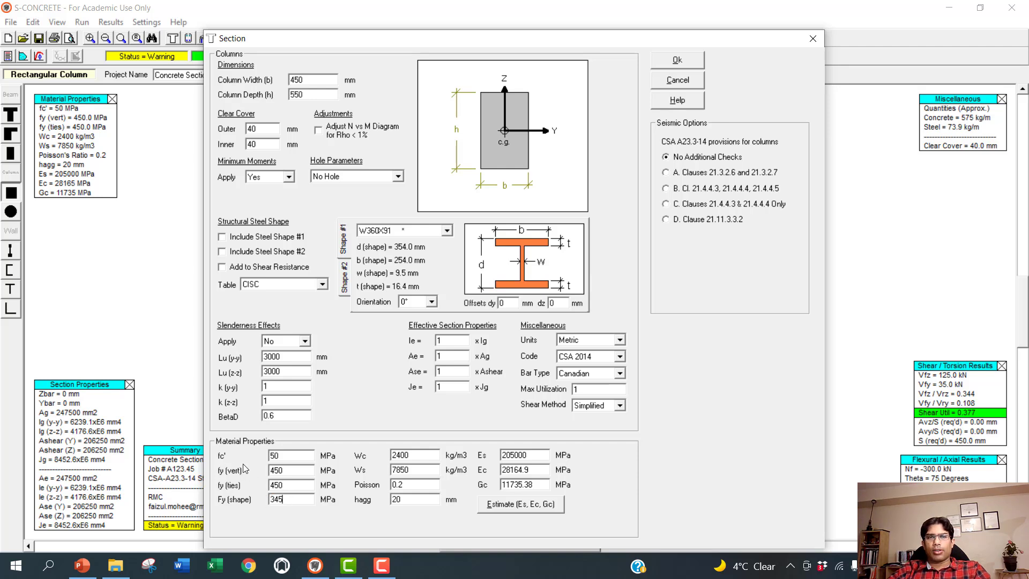
double_click(288, 472)
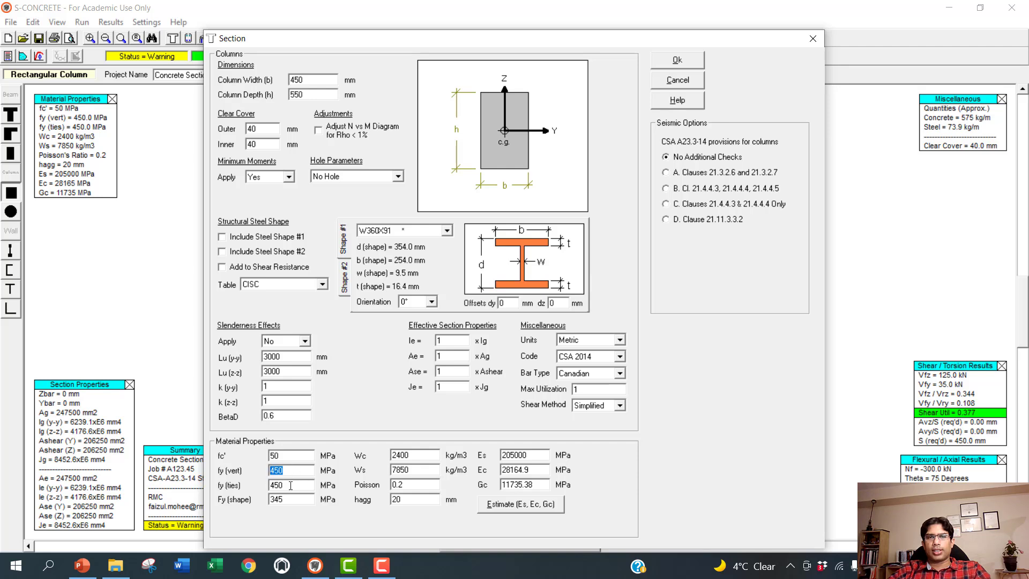
double_click(290, 485)
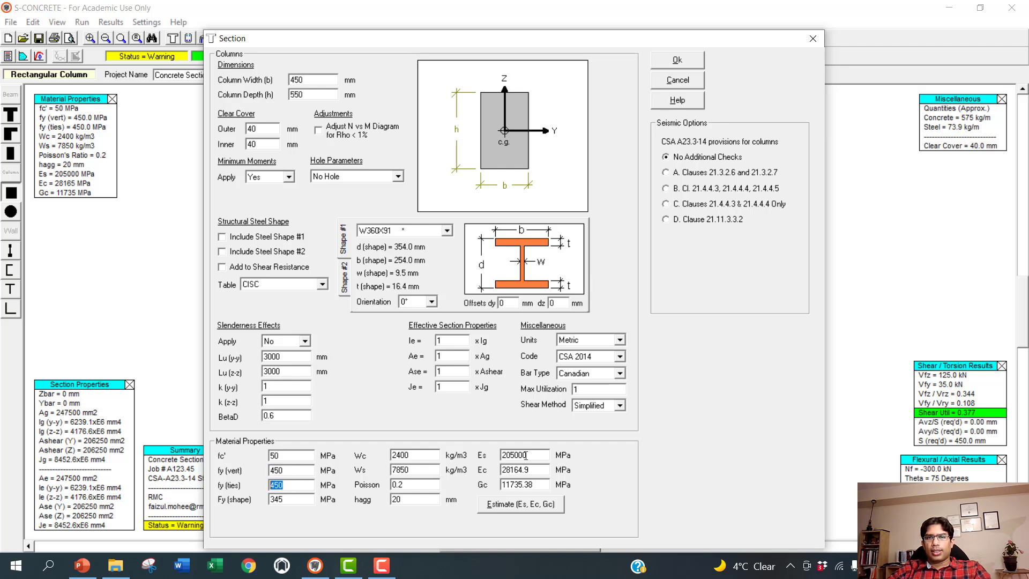
double_click(500, 454)
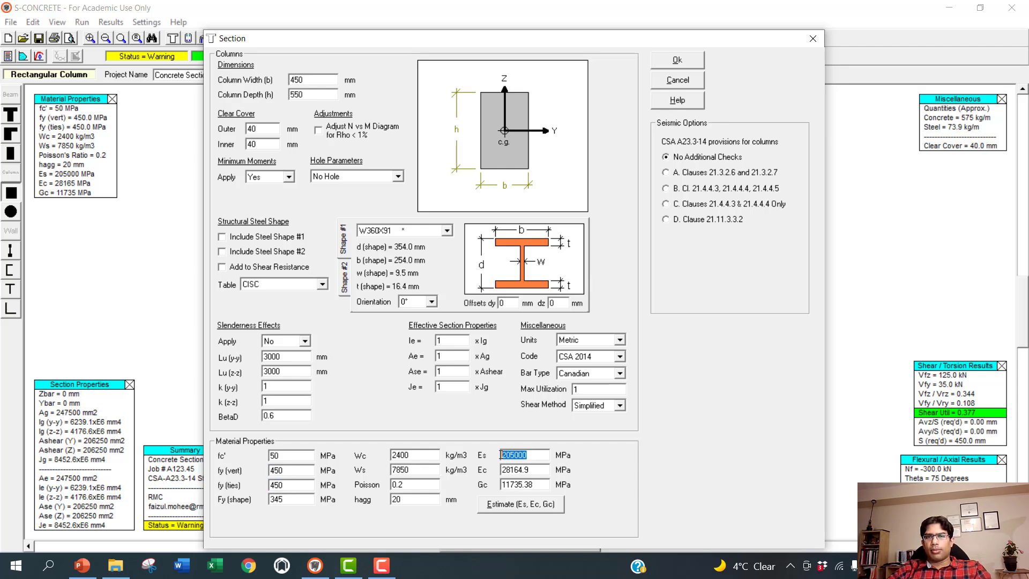
double_click(536, 469)
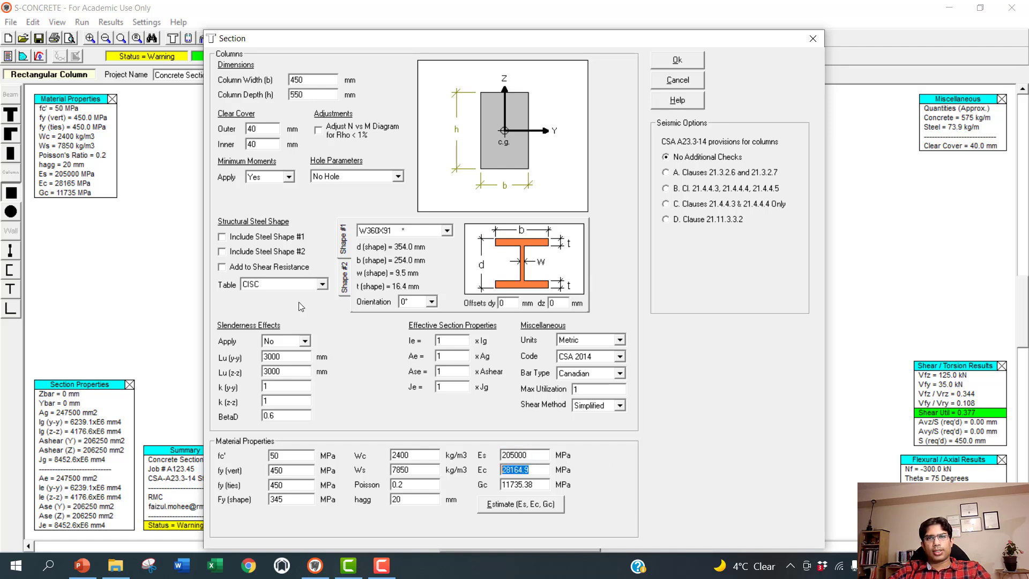
Review the column's outer and inner clear cover values and accept the section settings.
left_click_drag(529, 43, 533, 87)
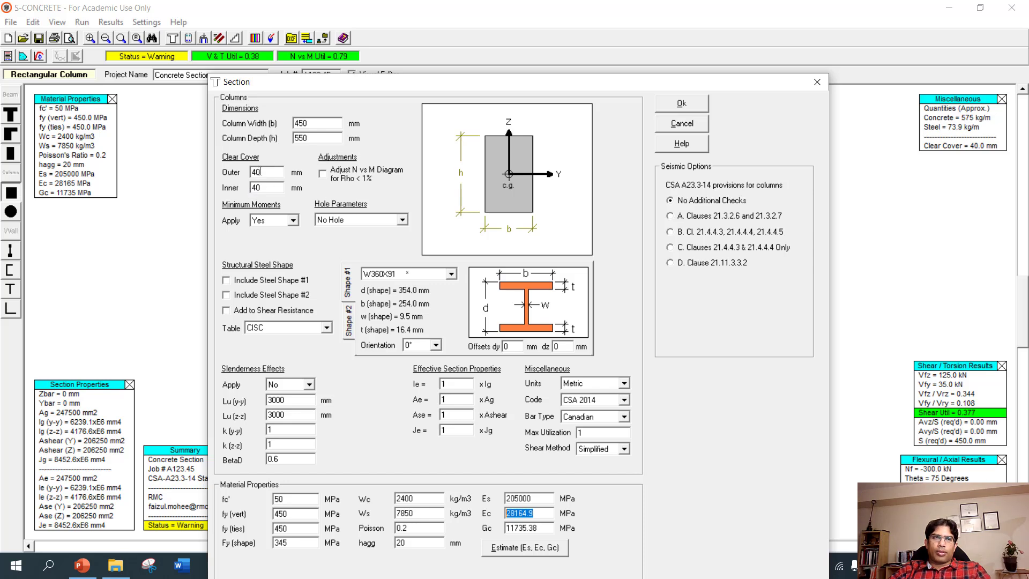
left_click(270, 172)
key("Tab")
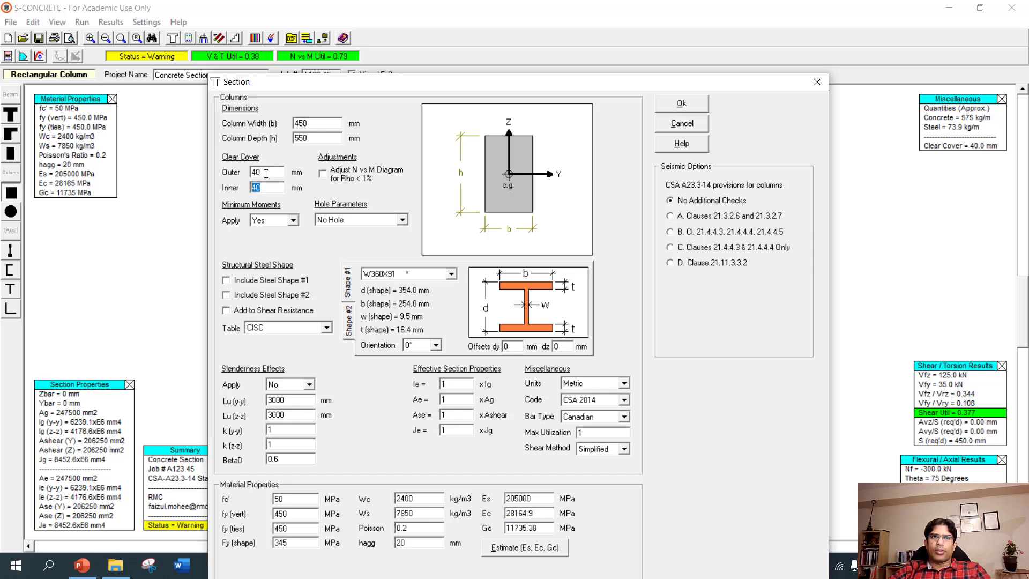
left_click_drag(250, 172, 261, 171)
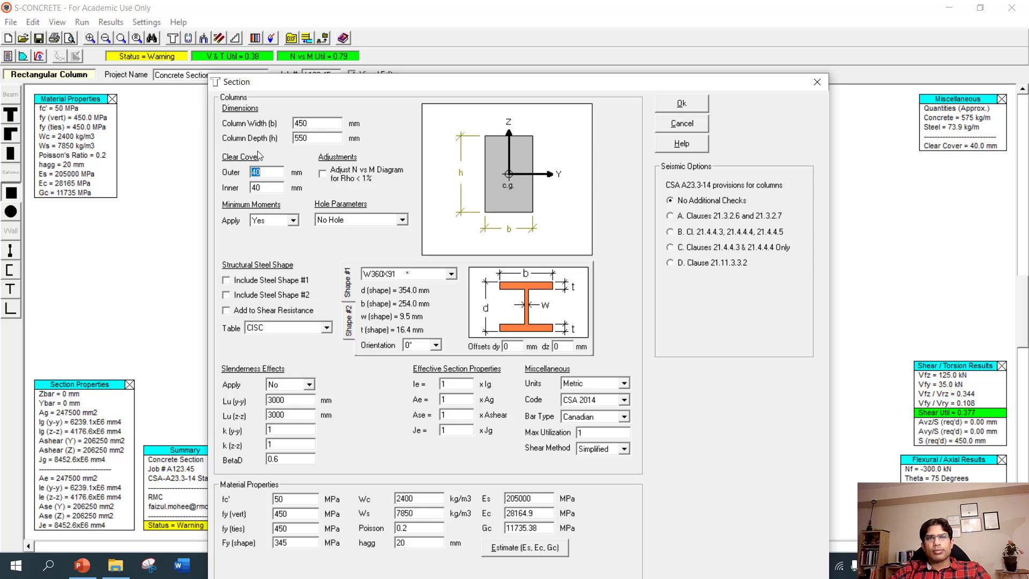
left_click(252, 173)
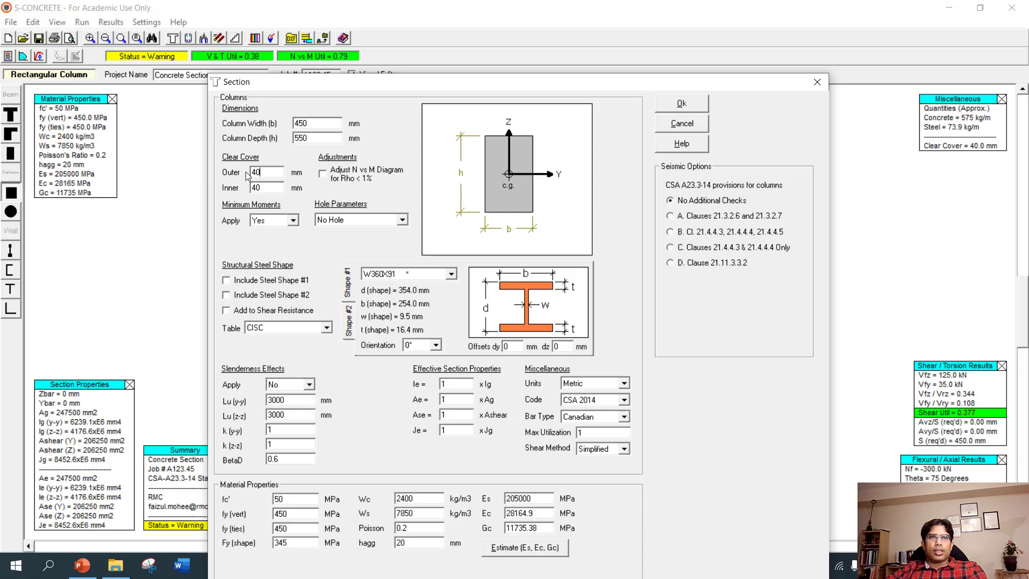
left_click(681, 104)
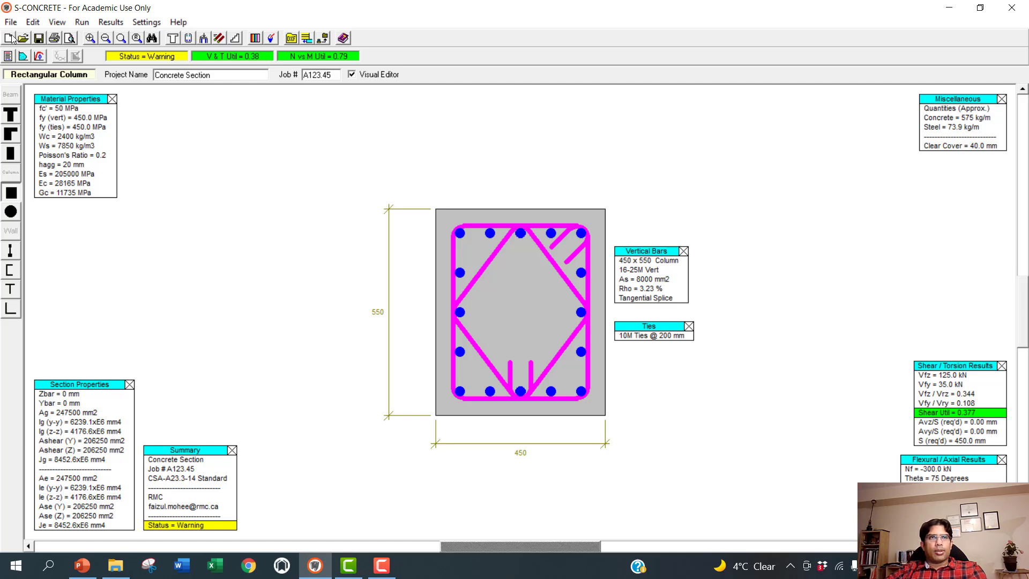
left_click(33, 23)
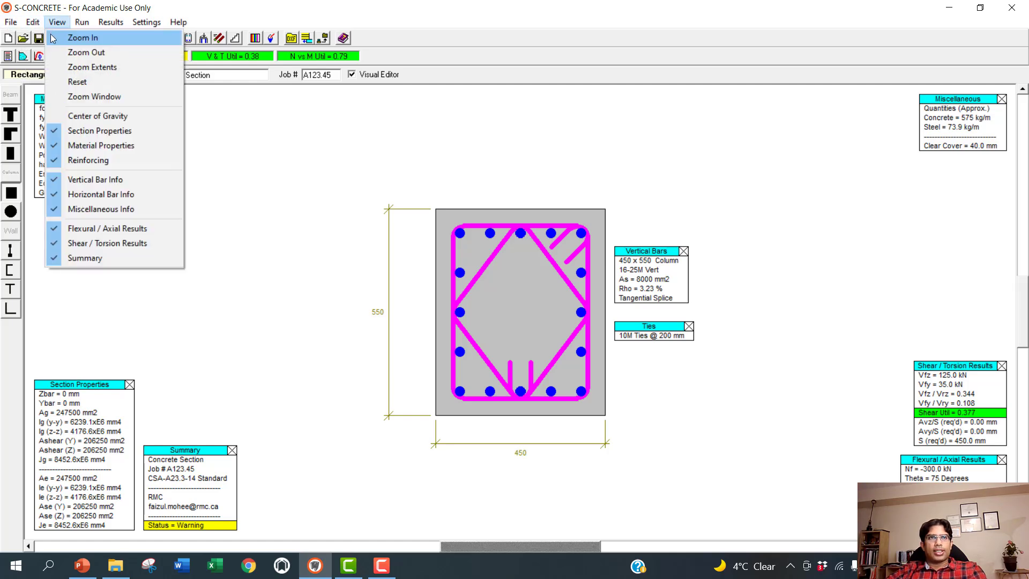
mouse_move(82, 22)
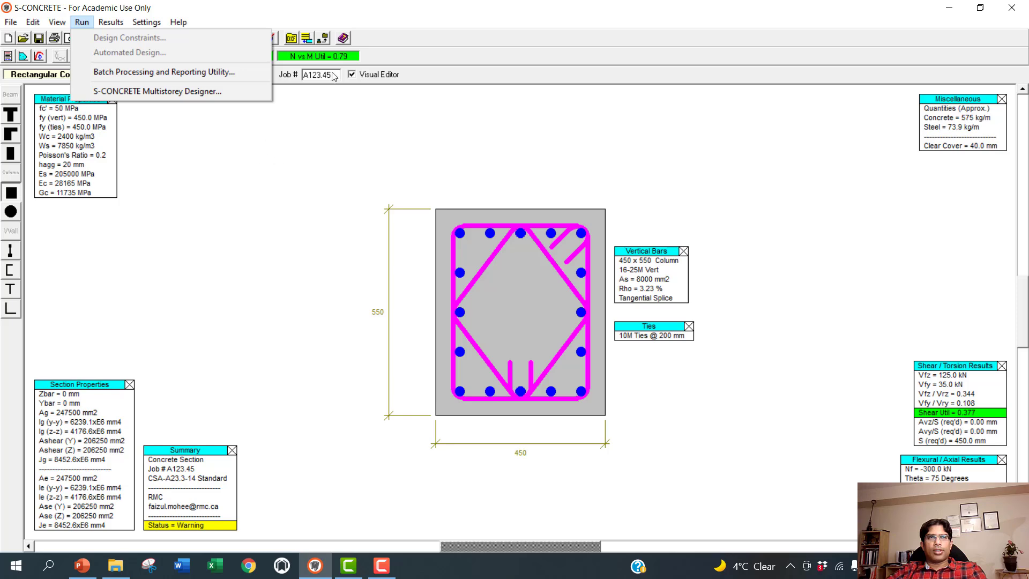
left_click(285, 14)
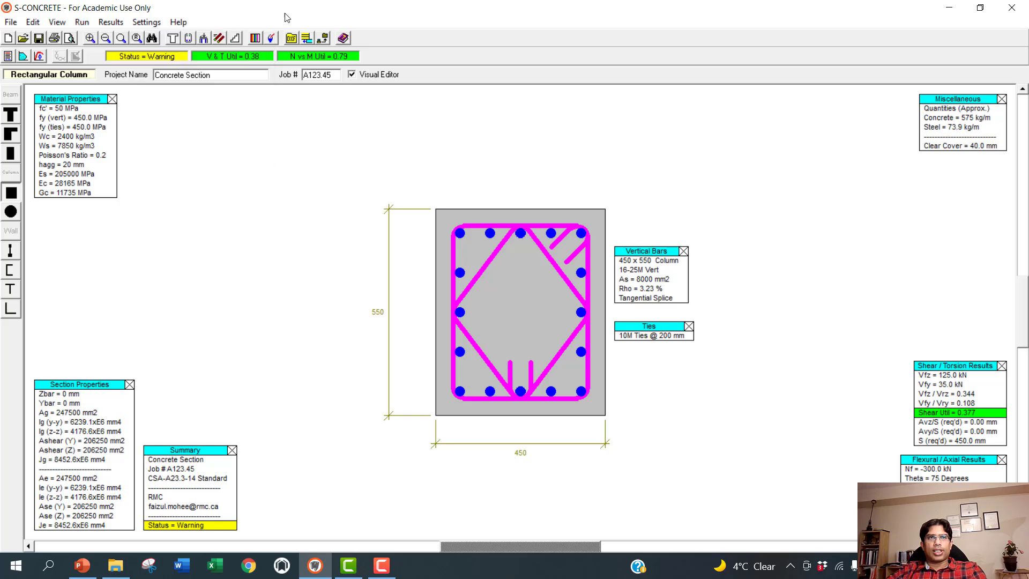
Reopen the rectangular column's section properties to examine its dimensions, cover and material settings.
left_click(173, 39)
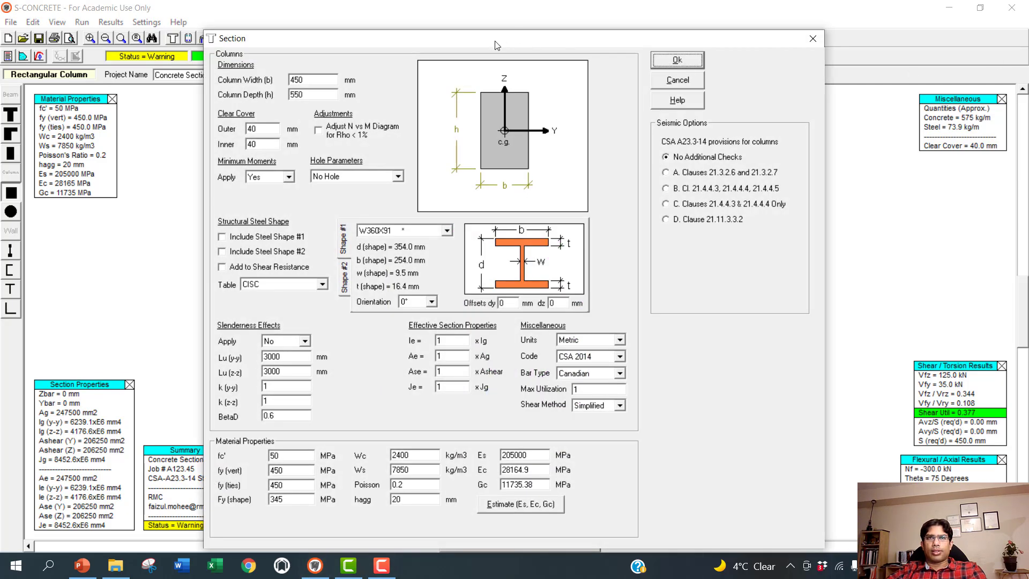
left_click_drag(495, 45, 462, 86)
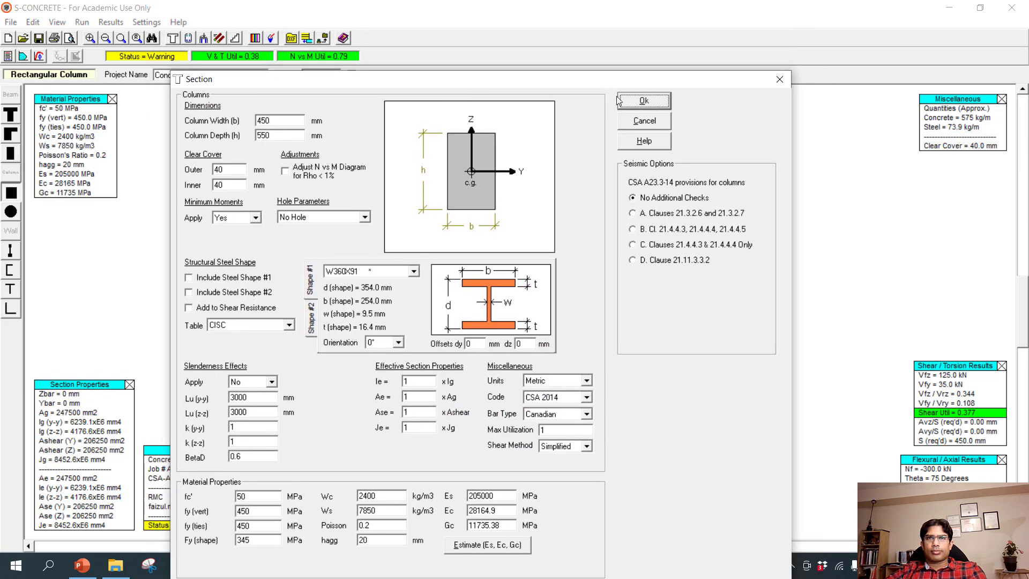